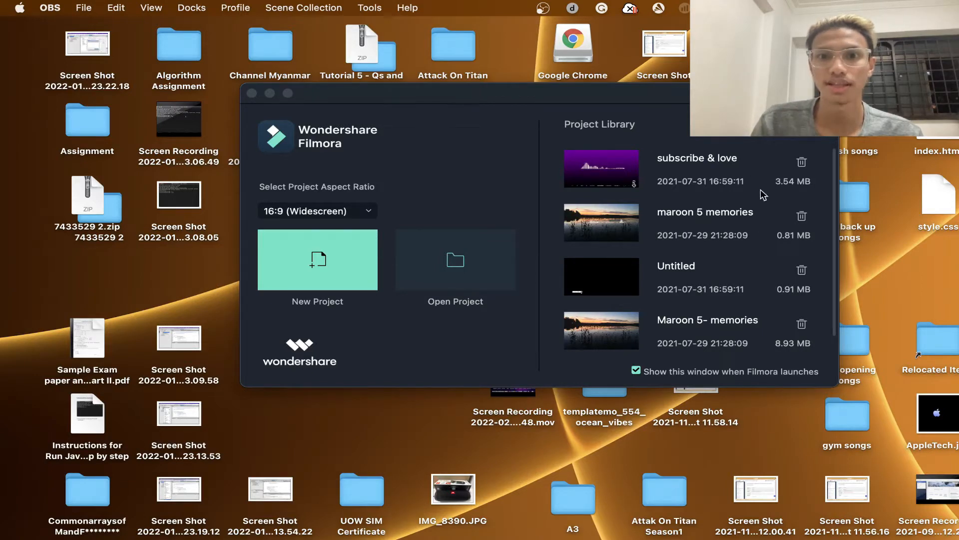
# - Try the 1:1 (Instagram) and 9:16 (Portrait) project aspect ratios
pyautogui.scroll(-1, 669, 220)
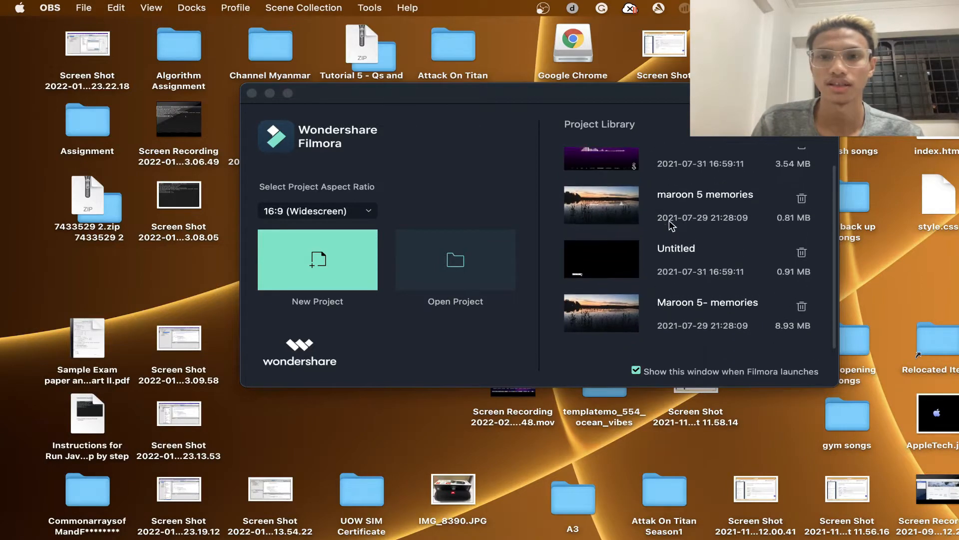
pyautogui.click(371, 216)
pyautogui.click(371, 216)
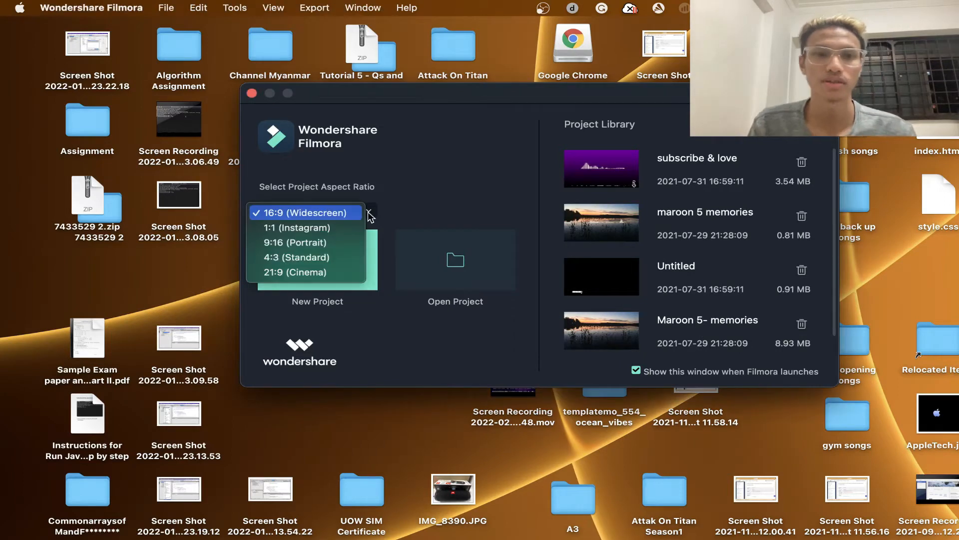
pyautogui.click(345, 229)
pyautogui.click(369, 214)
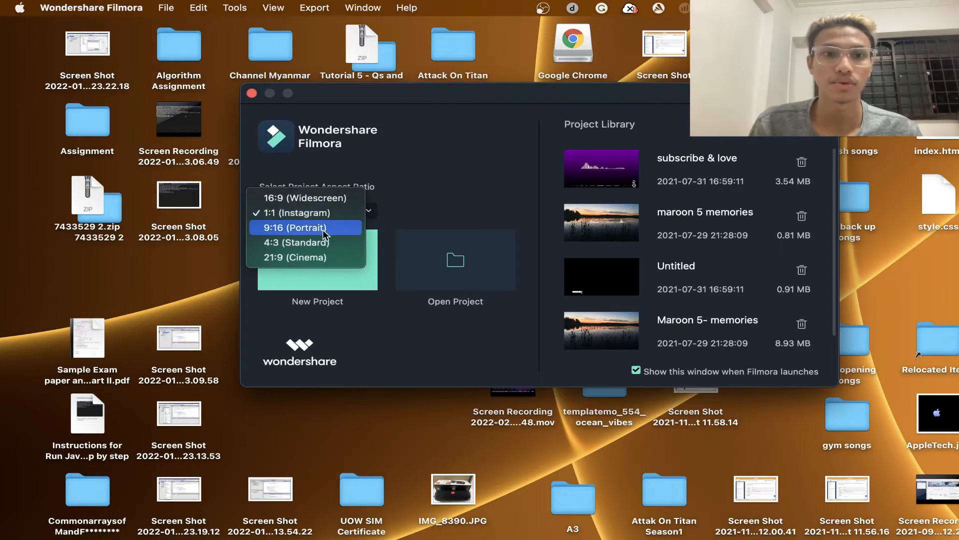
pyautogui.click(324, 229)
# - Create a new project with the 16:9 (Widescreen) aspect ratio and dismiss the Message Center
pyautogui.click(358, 214)
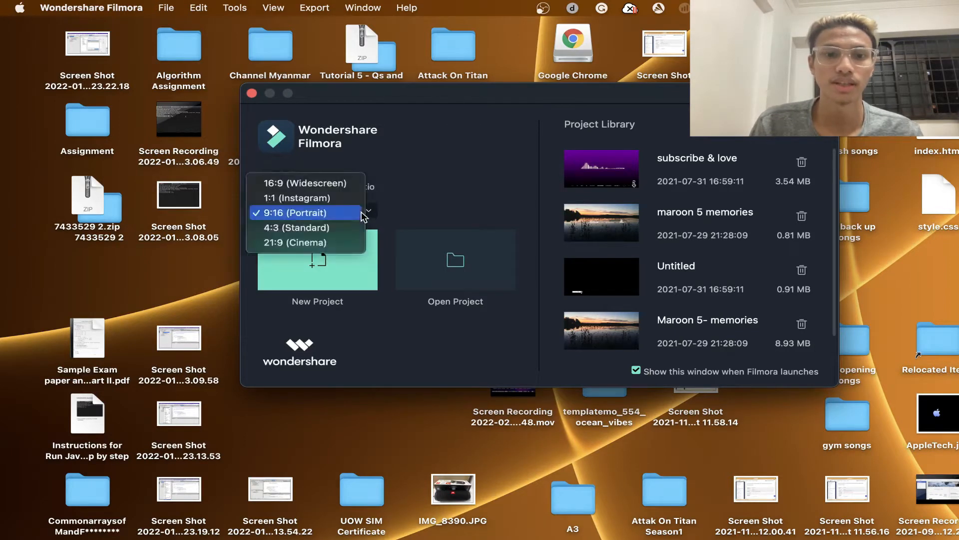
pyautogui.click(324, 189)
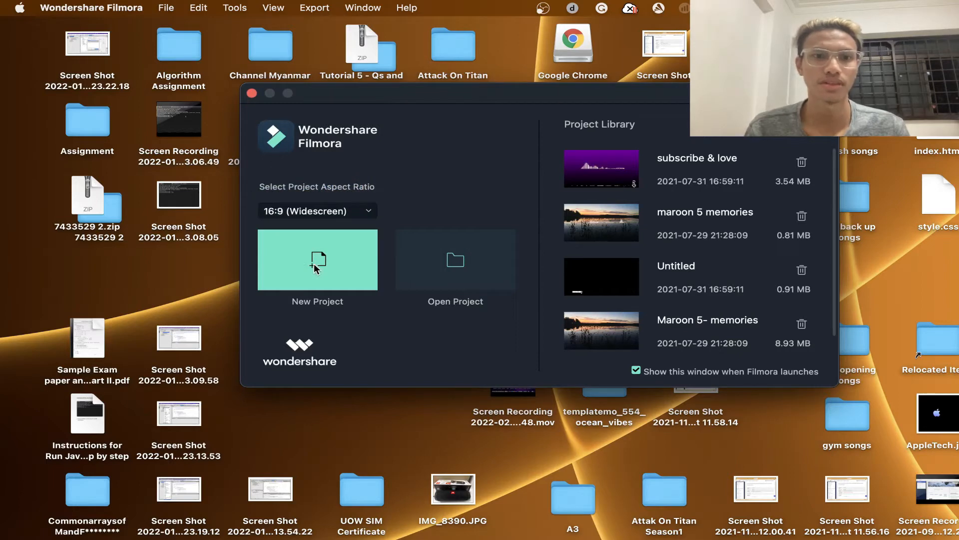
pyautogui.click(348, 256)
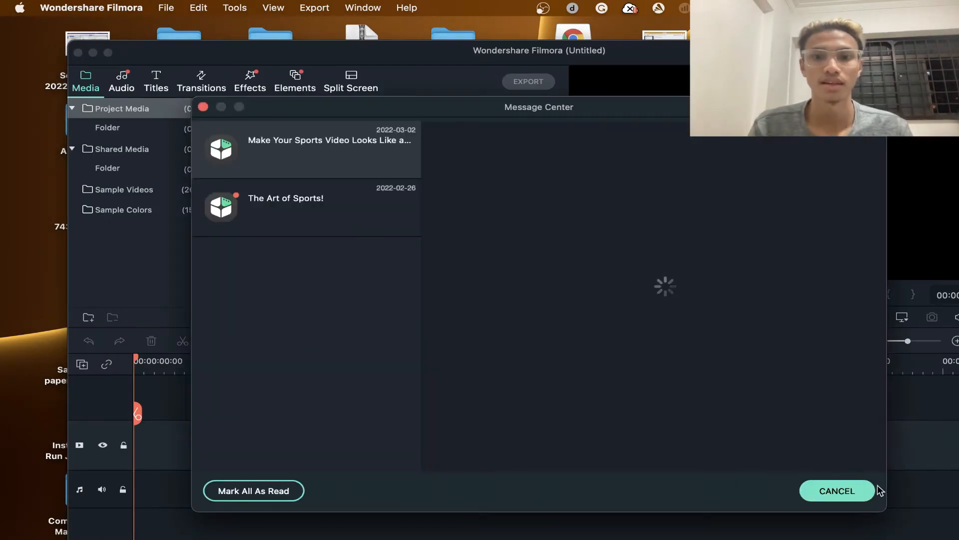
pyautogui.click(838, 490)
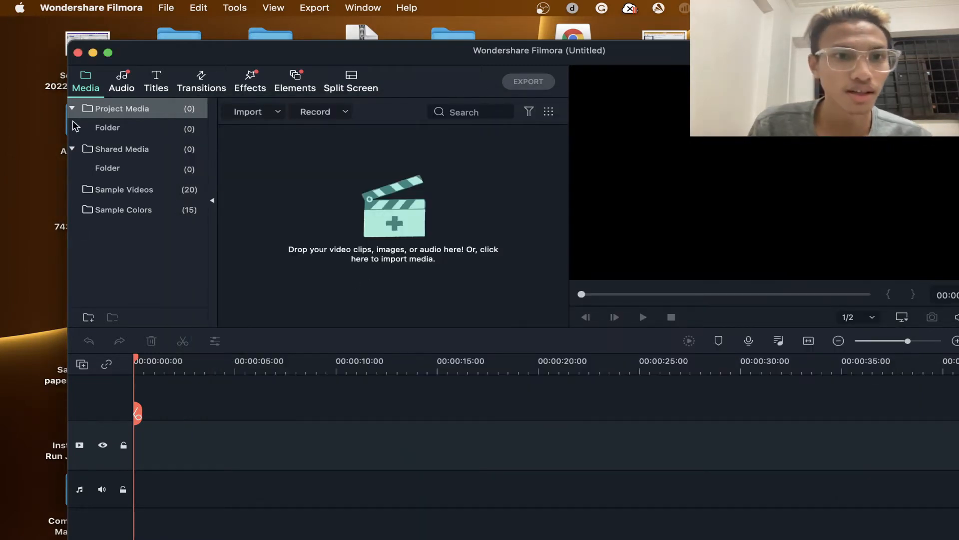
# - Collapse the Shared Media and Project Media folders in the media library, leaving Project Media selected
pyautogui.click(120, 126)
pyautogui.doubleClick(108, 148)
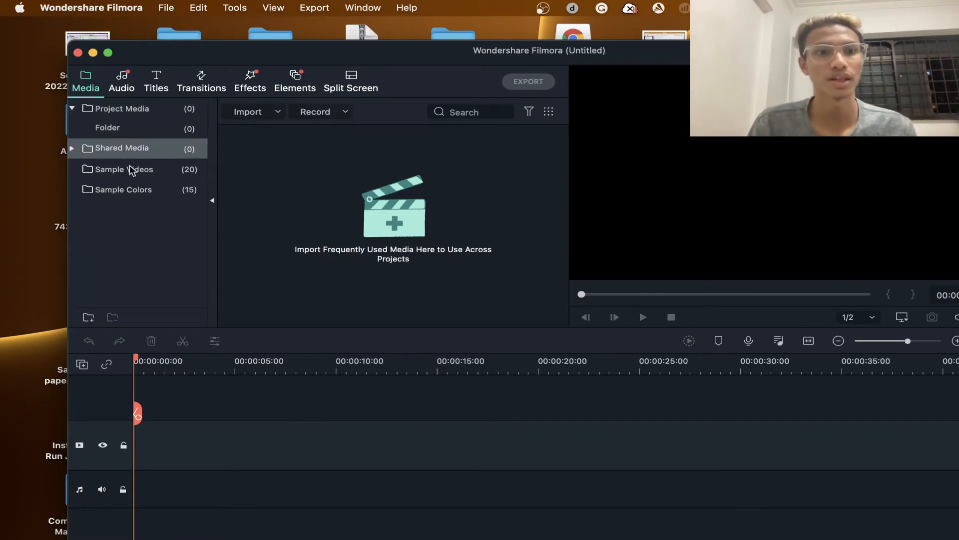
pyautogui.click(71, 108)
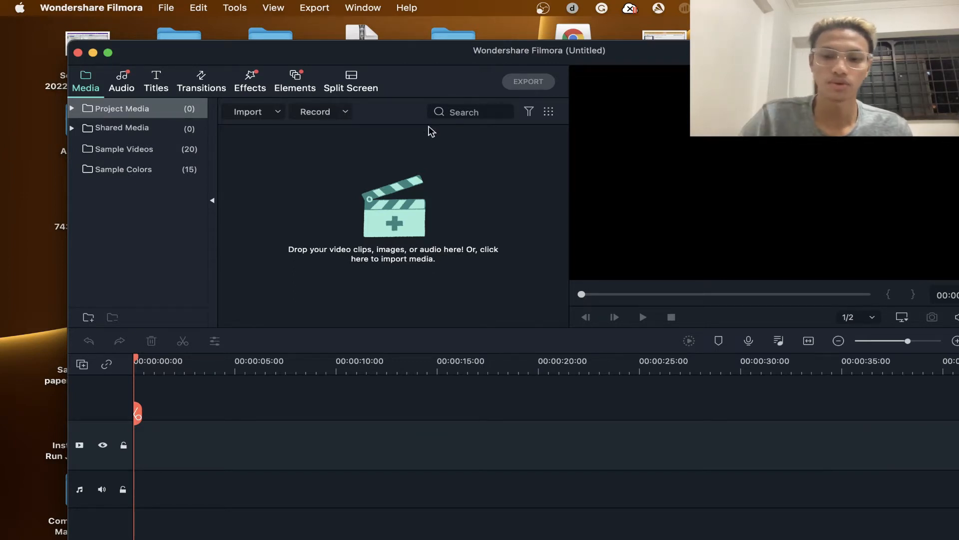
# - Import My Video.mov from the Wondershare Filmora9 Output folder into Project Media
pyautogui.press('super+i')
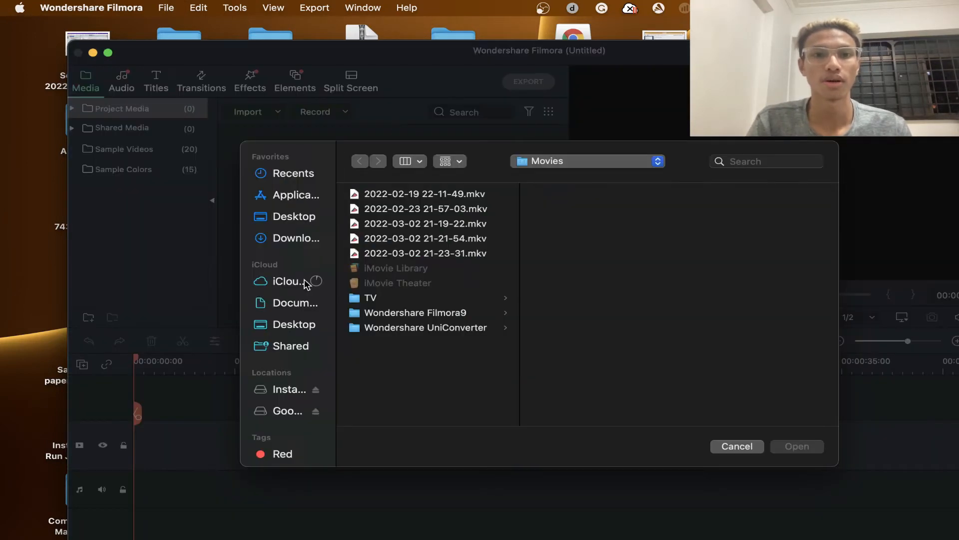
pyautogui.click(293, 225)
pyautogui.click(295, 240)
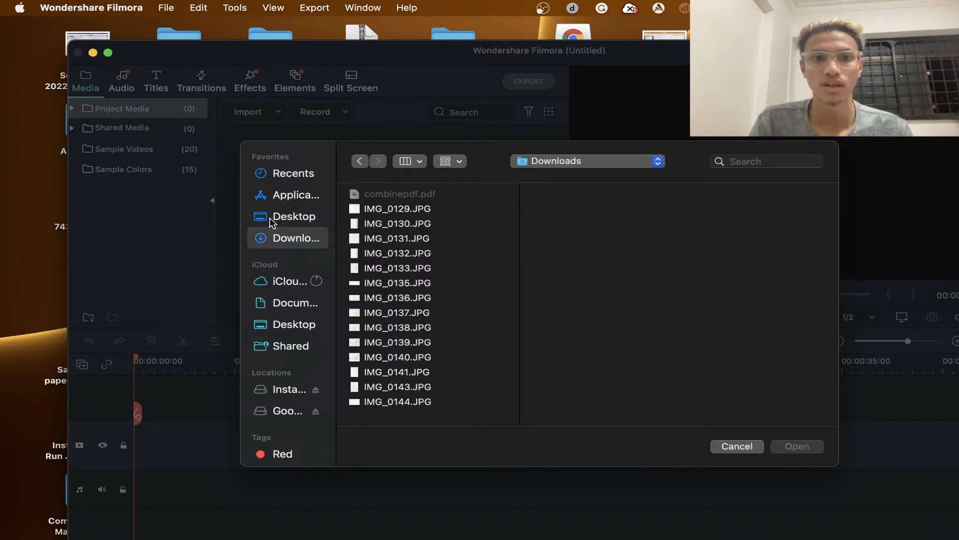
pyautogui.click(294, 218)
pyautogui.click(659, 161)
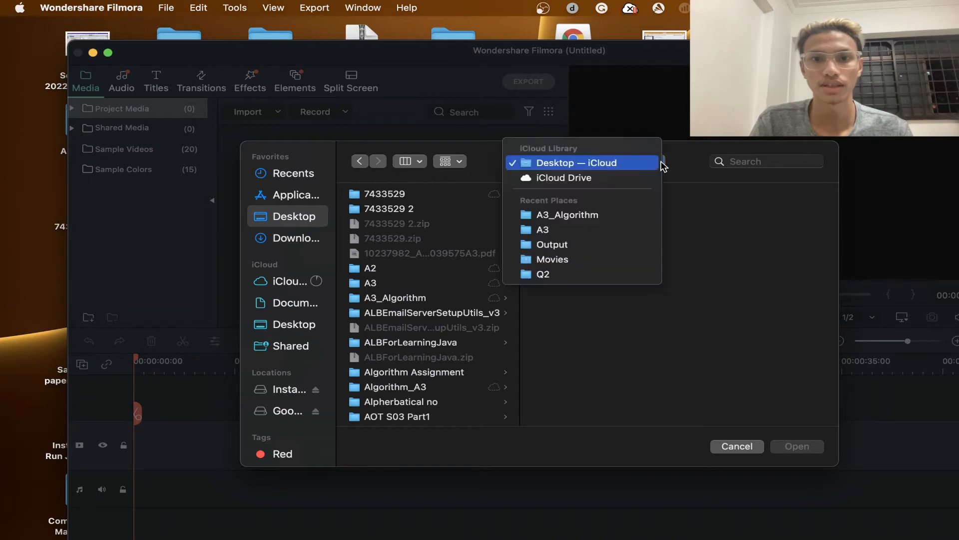
pyautogui.click(589, 244)
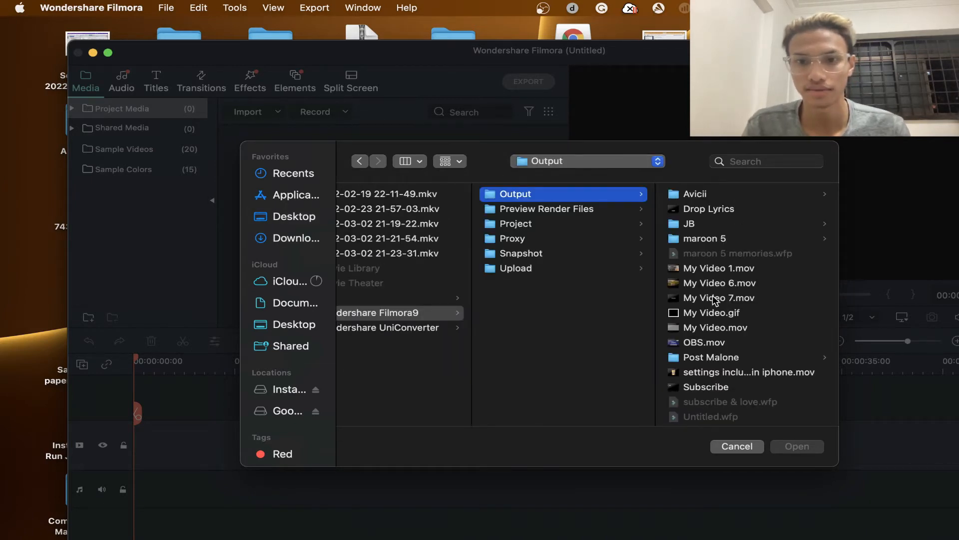
pyautogui.scroll(-1, 714, 321)
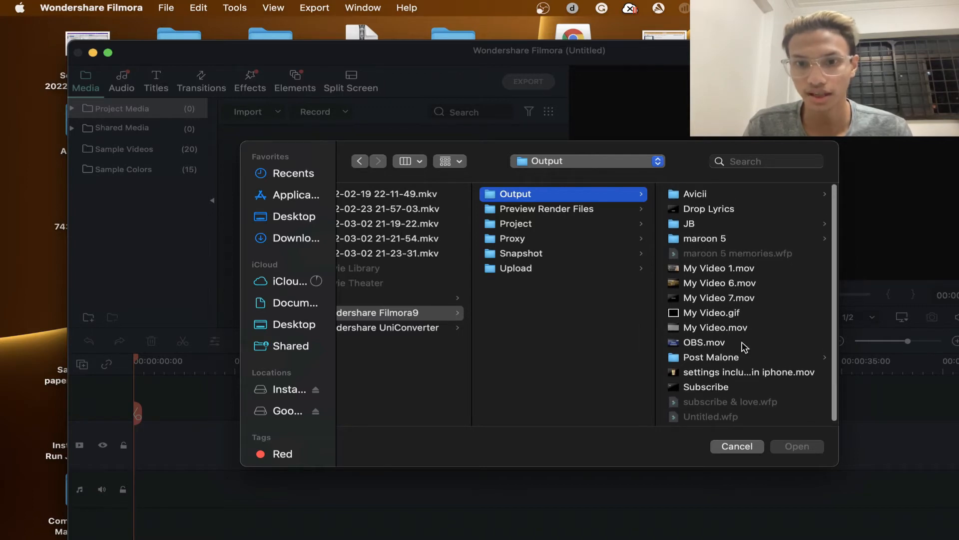
pyautogui.click(737, 329)
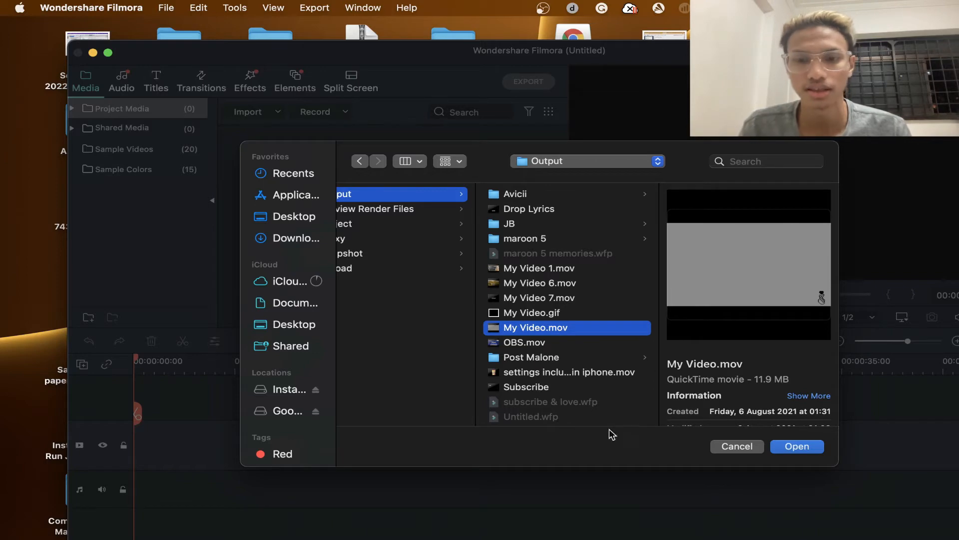
pyautogui.click(797, 446)
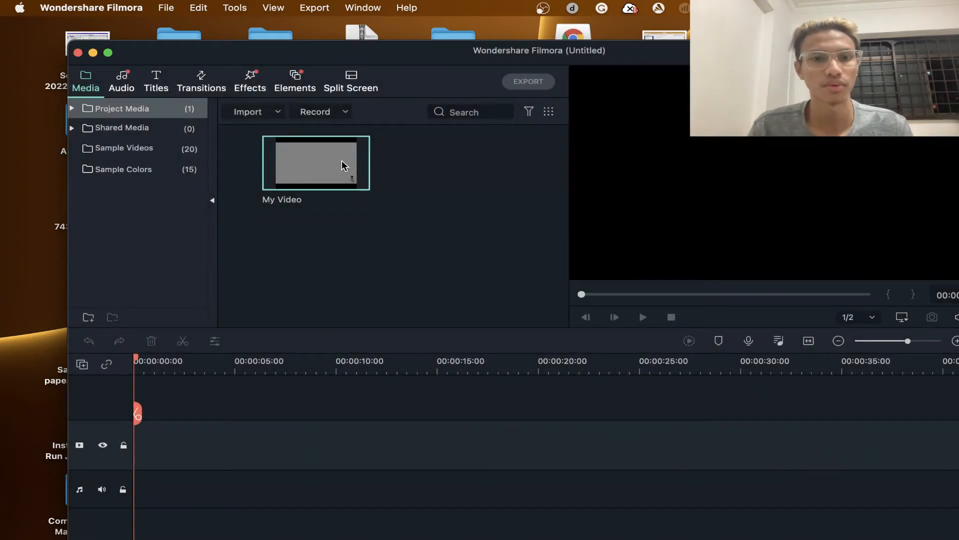
# - Place the My Video clip at the start of the video track, keeping the project settings of 1920X1080 at 30.00fps
pyautogui.moveTo(216, 388); pyautogui.dragTo(141, 450)
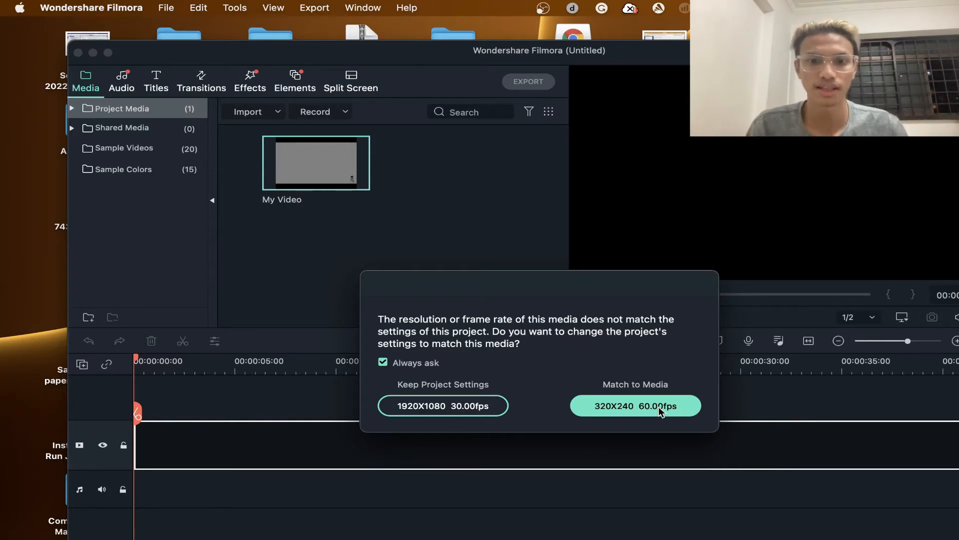
pyautogui.click(484, 411)
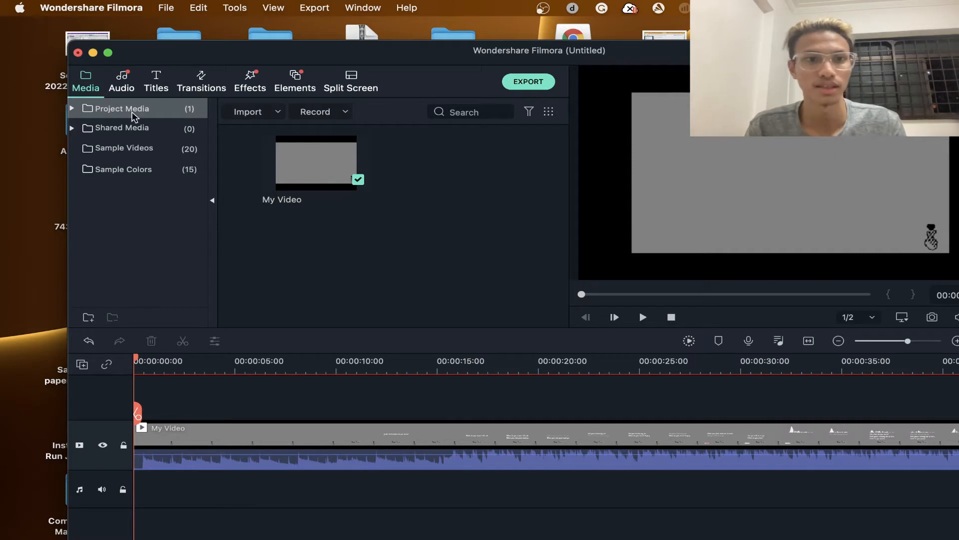
# - Add the included music track [ctrl] to the start of the audio track beneath the My Video clip
pyautogui.click(123, 88)
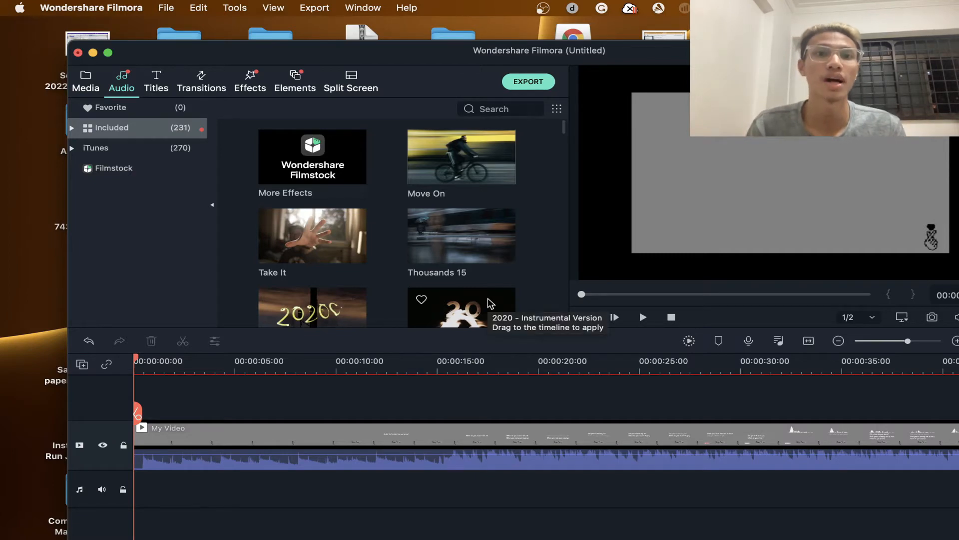
pyautogui.scroll(-5, 455, 286)
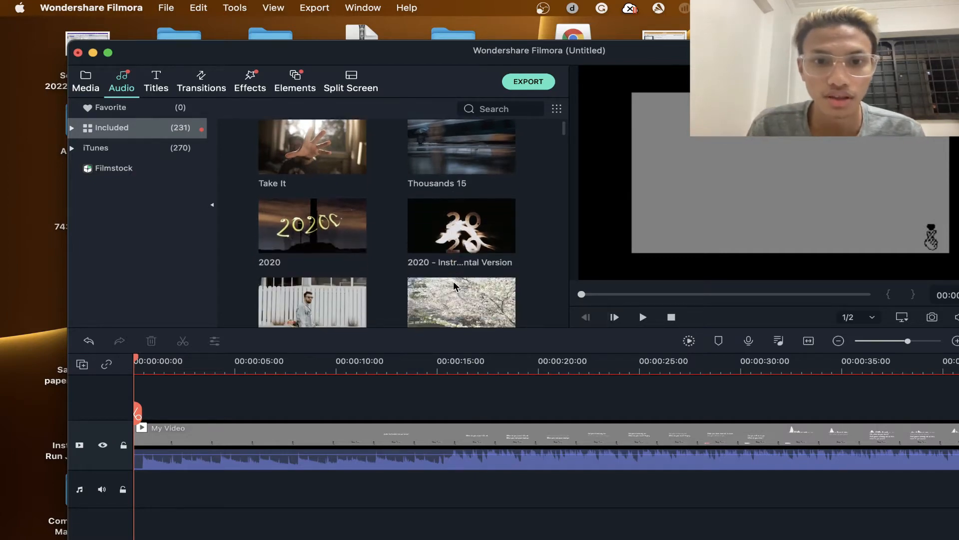
pyautogui.scroll(-2, 362, 275)
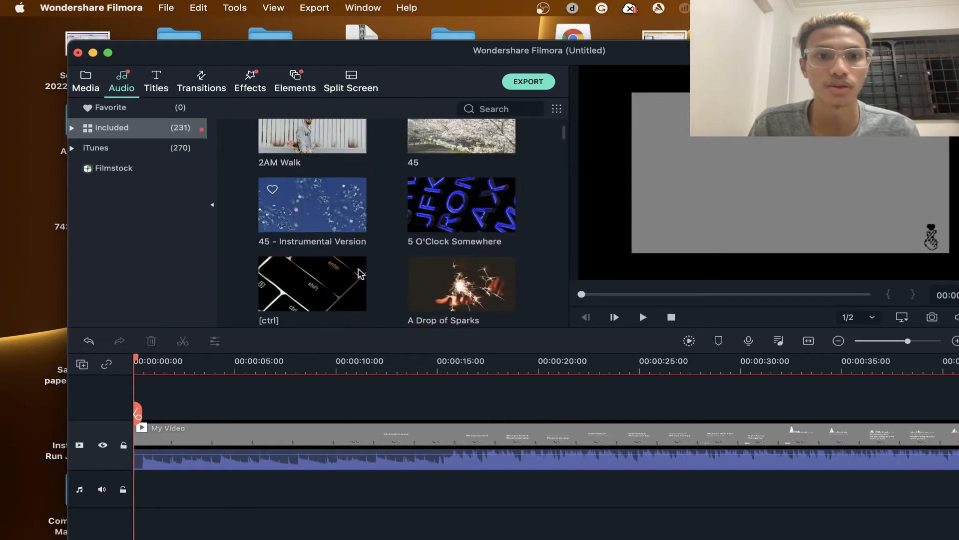
pyautogui.moveTo(300, 270); pyautogui.dragTo(150, 484)
# - Play the timeline from the start to hear both clips together, lower the system volume, and pause at about five seconds
pyautogui.press('space')
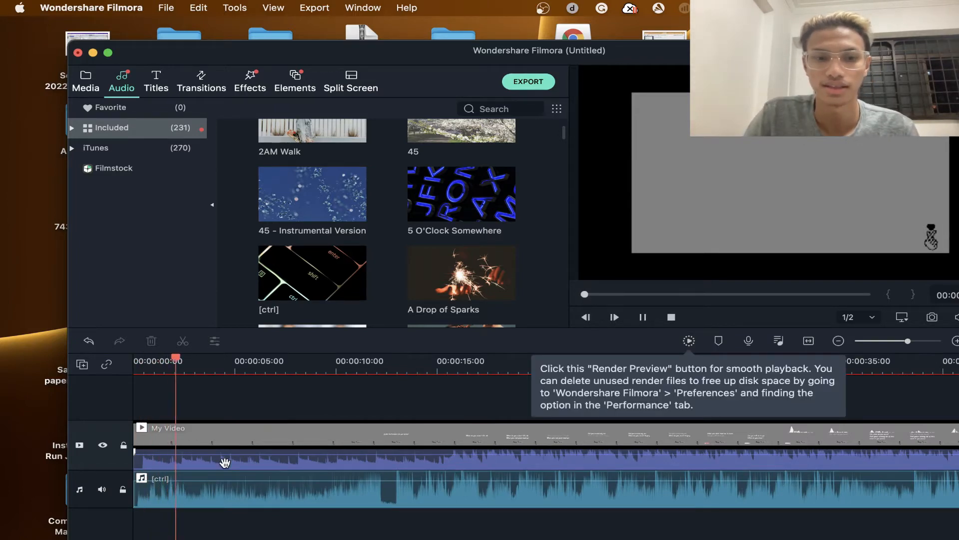
pyautogui.press('XF86AudioLowerVolume')
pyautogui.press('XF86AudioLowerVolume')
pyautogui.press('XF86AudioLowerVolume')
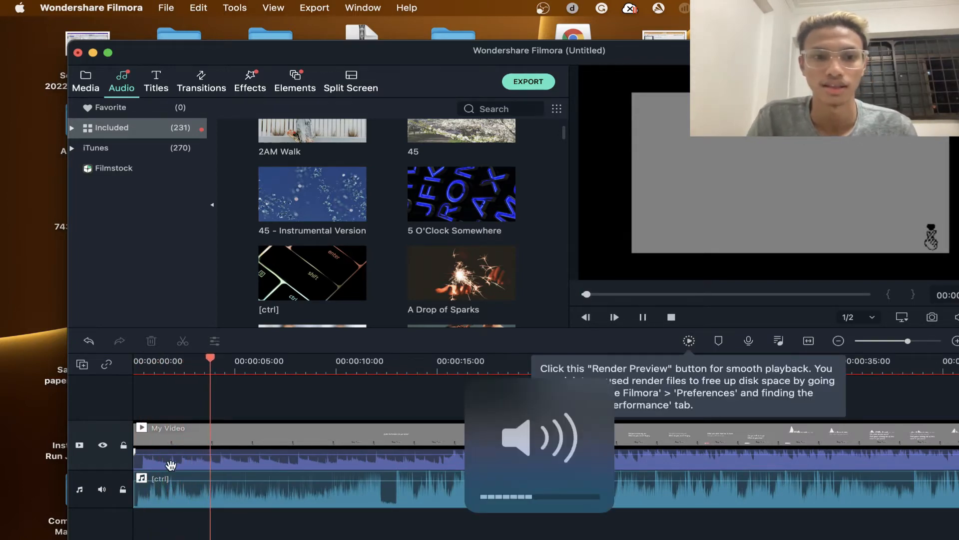
pyautogui.press('space')
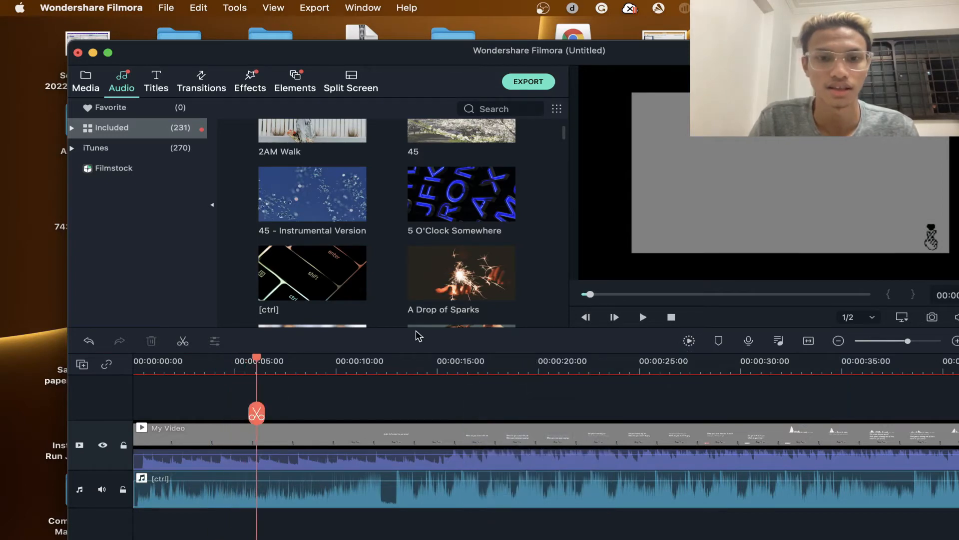
# - Delete the My Video clip from the timeline and listen to the [ctrl] music track on its own
pyautogui.click(546, 440)
pyautogui.press('Delete')
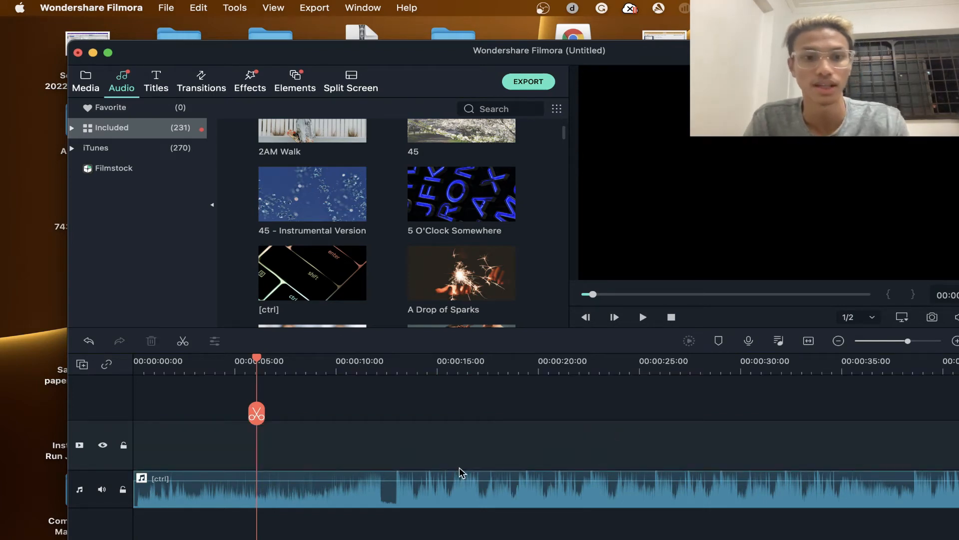
pyautogui.press('space')
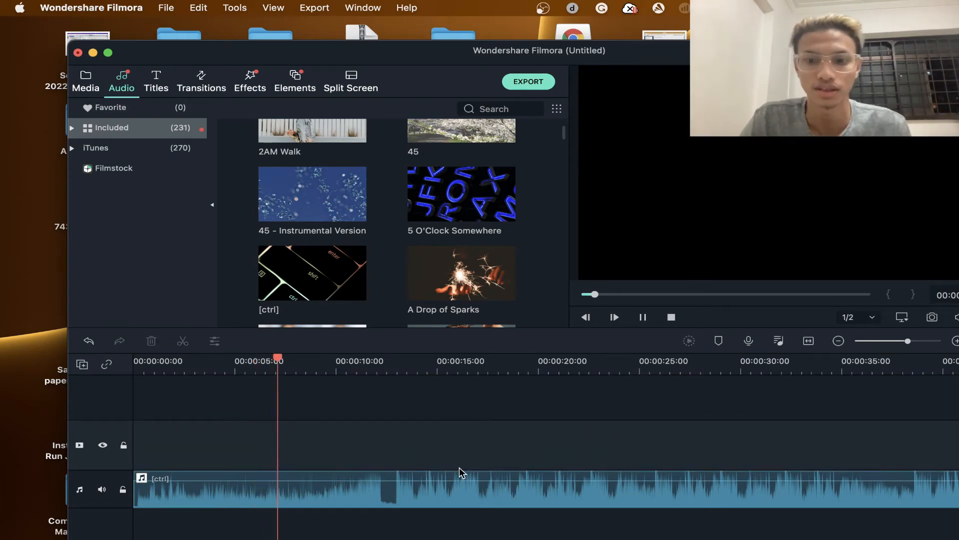
pyautogui.press('XF86AudioRaiseVolume')
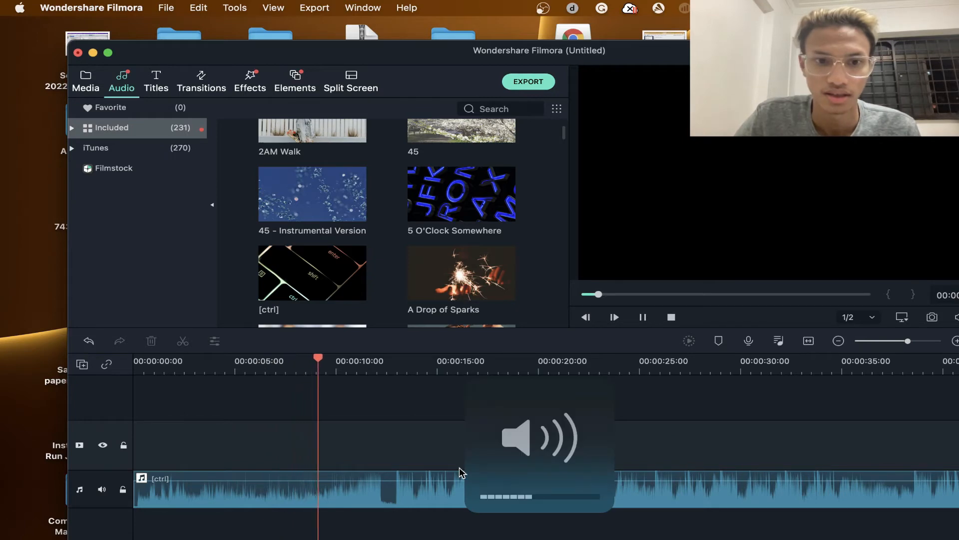
pyautogui.scroll(-5, 370, 272)
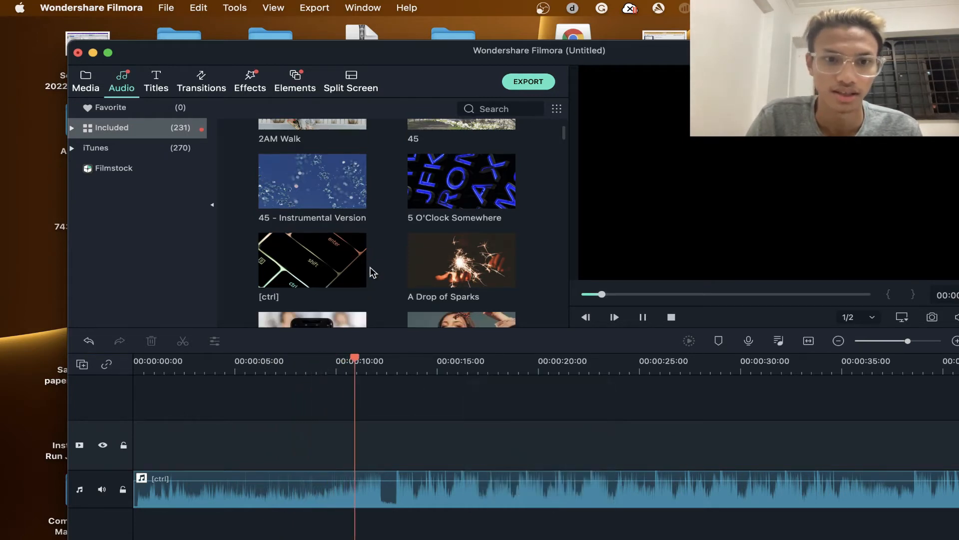
pyautogui.scroll(3, 372, 272)
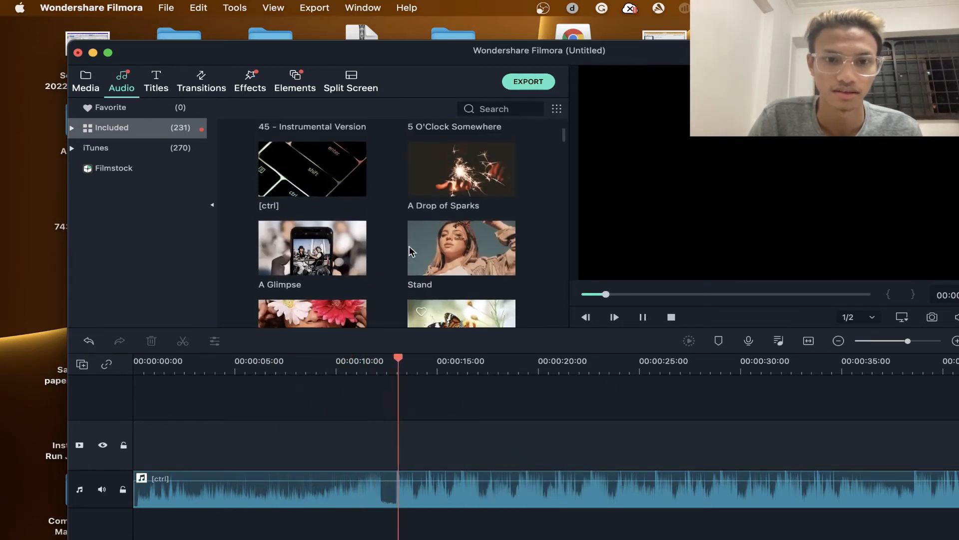
pyautogui.hscroll(5, 713, 473)
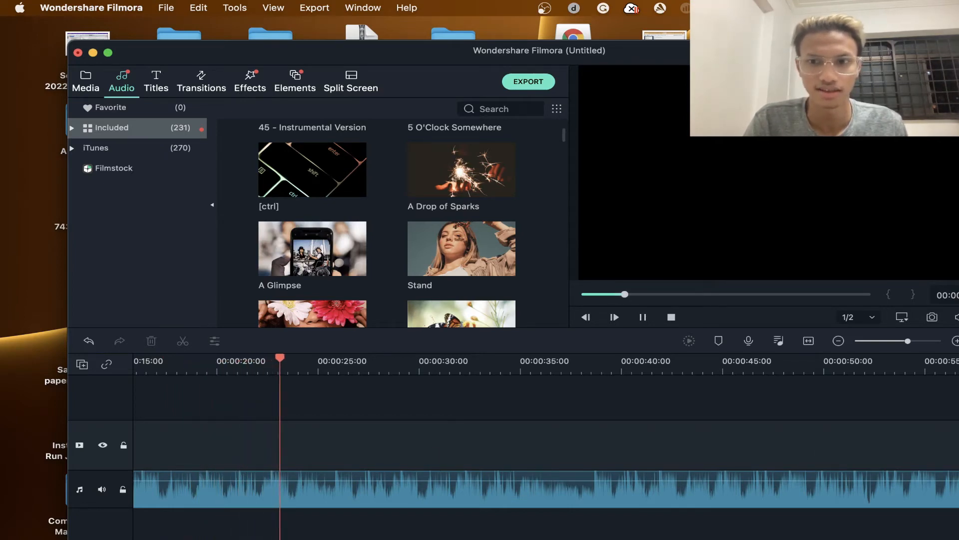
pyautogui.press('space')
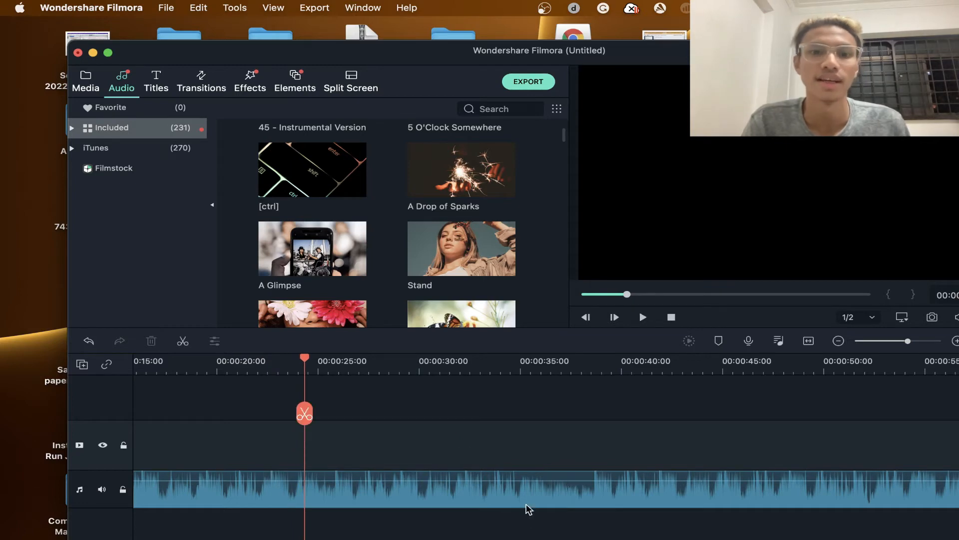
# - Delete the [ctrl] music clip from the audio track
pyautogui.click(427, 487)
pyautogui.press('Delete')
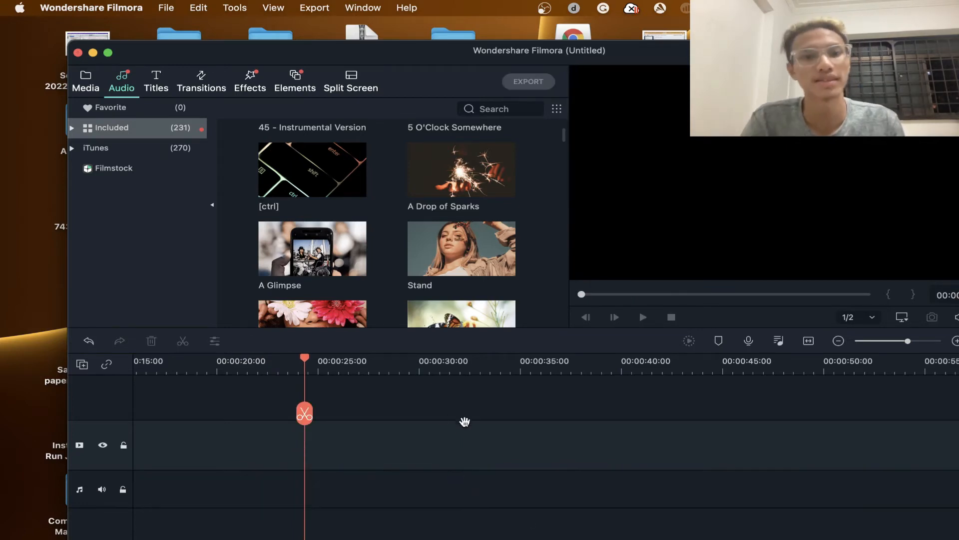
# - Browse the included audio tracks and the iTunes music collection in the audio library
pyautogui.scroll(-4, 458, 216)
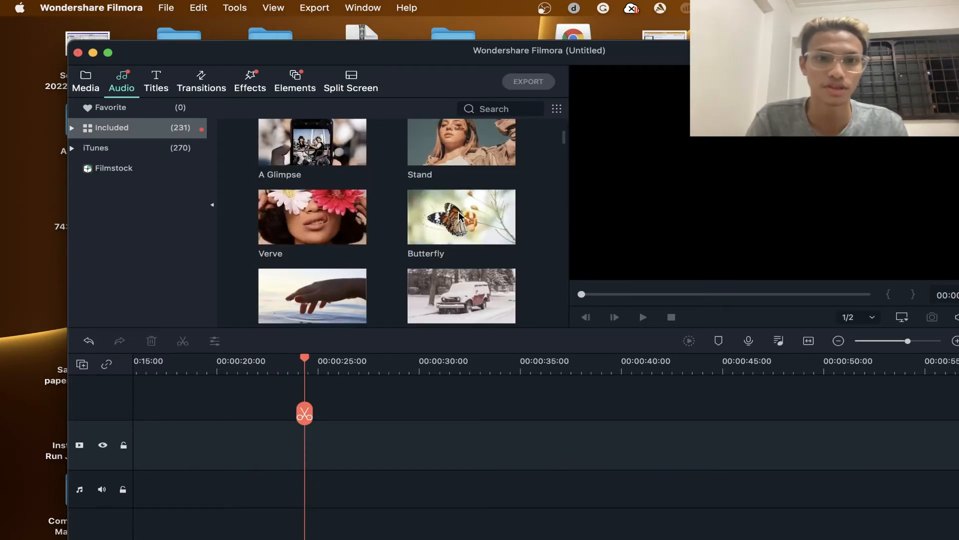
pyautogui.scroll(-10, 422, 243)
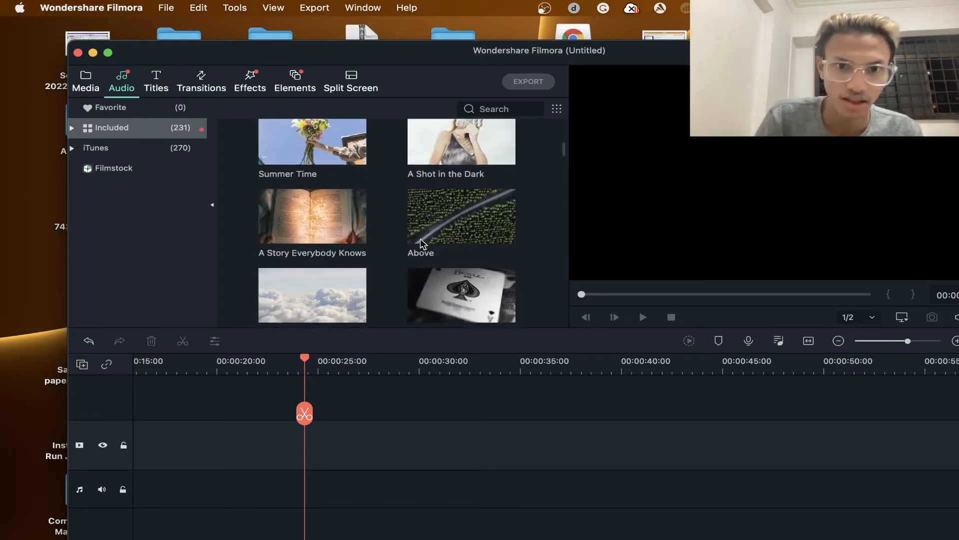
pyautogui.scroll(-5, 422, 243)
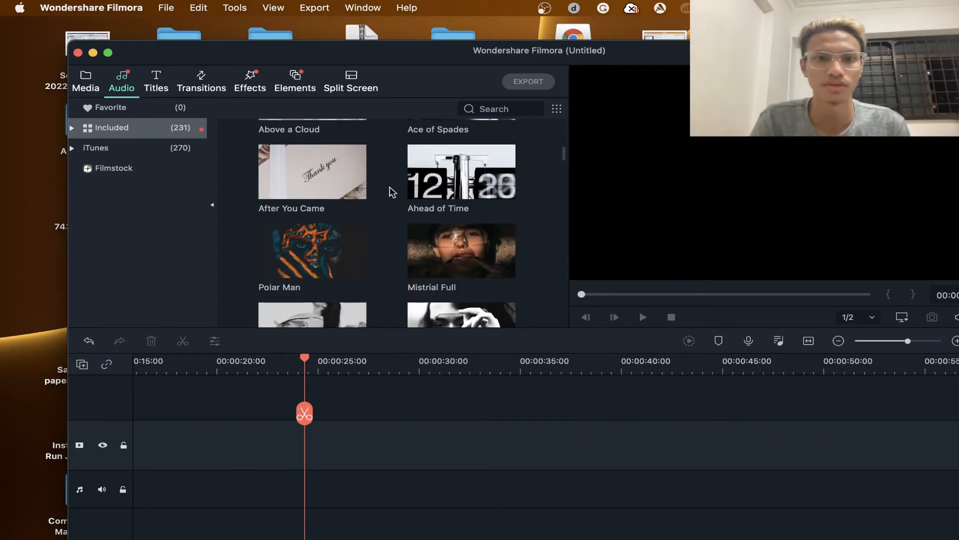
pyautogui.scroll(-10, 393, 236)
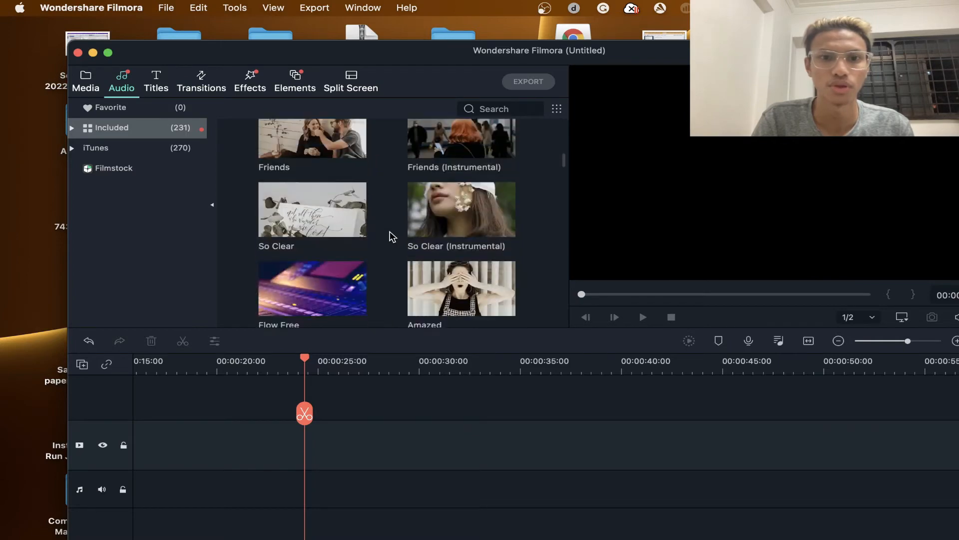
pyautogui.scroll(-5, 393, 236)
pyautogui.scroll(2, 393, 236)
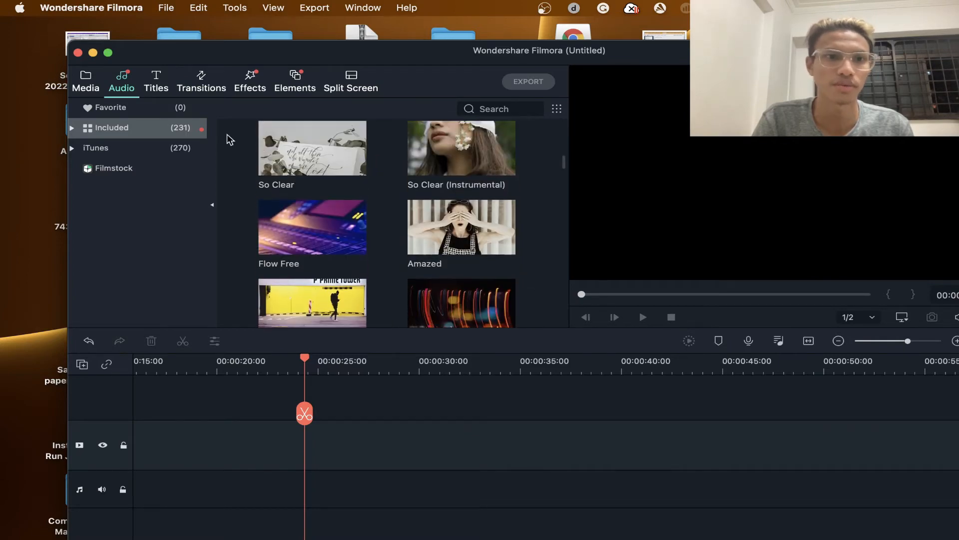
pyautogui.click(142, 147)
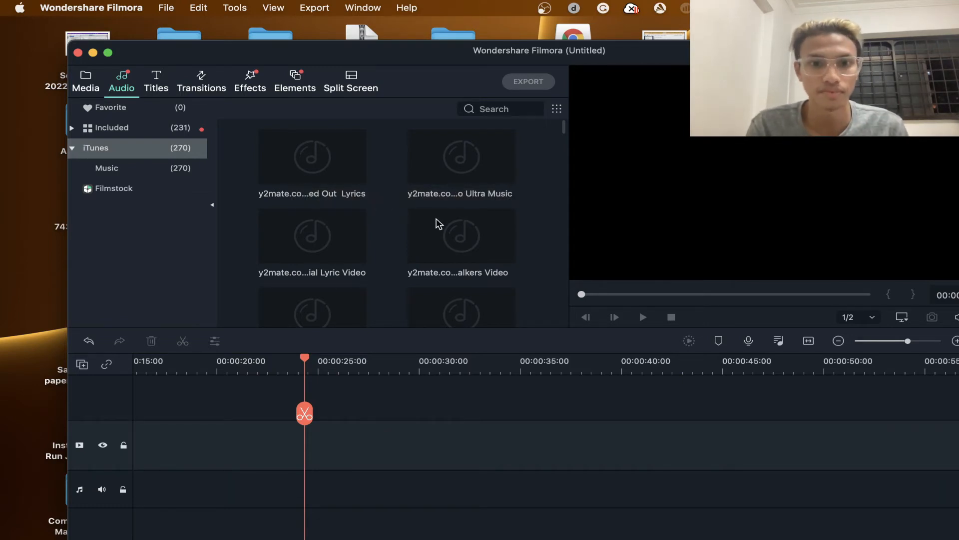
pyautogui.scroll(-8, 434, 222)
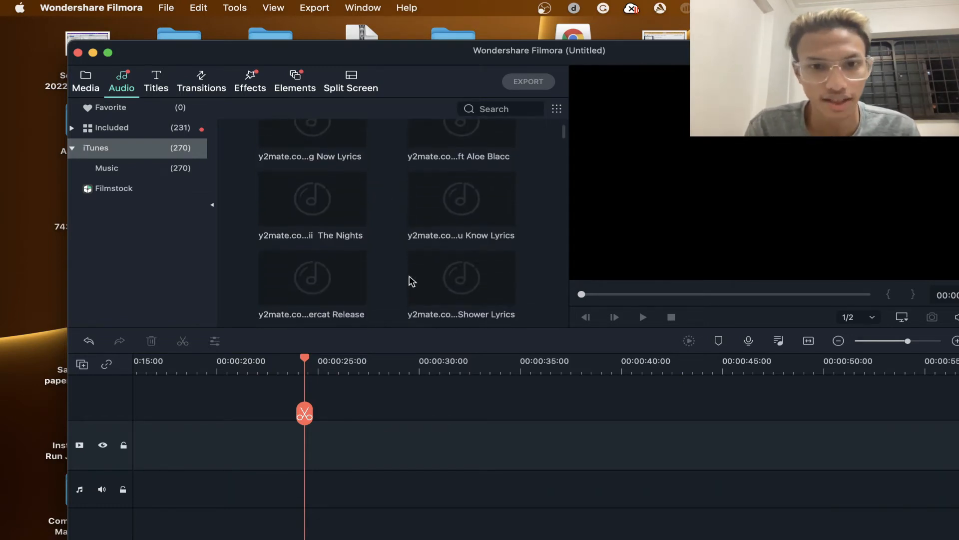
pyautogui.scroll(-5, 407, 278)
pyautogui.scroll(2, 223, 155)
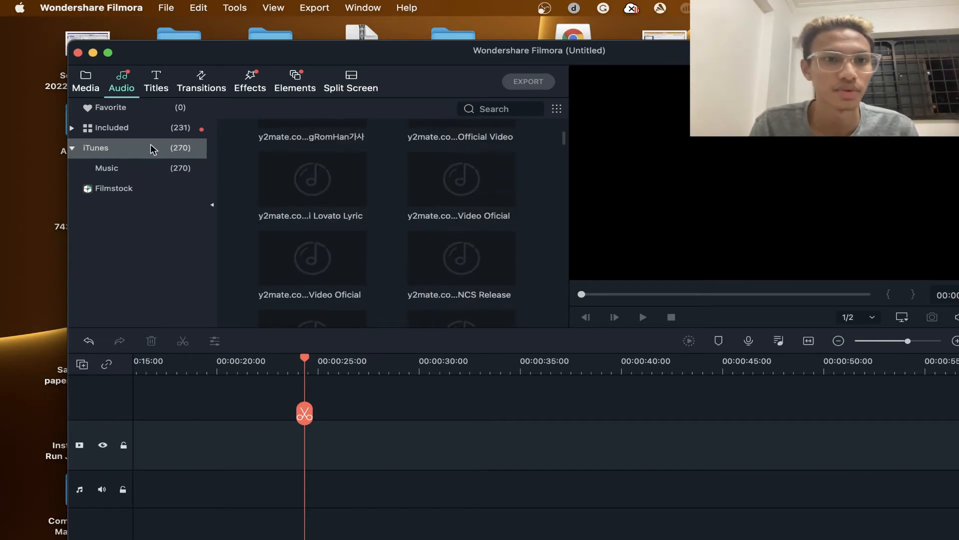
# - Add the included Callout 5 title to the empty video track
pyautogui.click(156, 81)
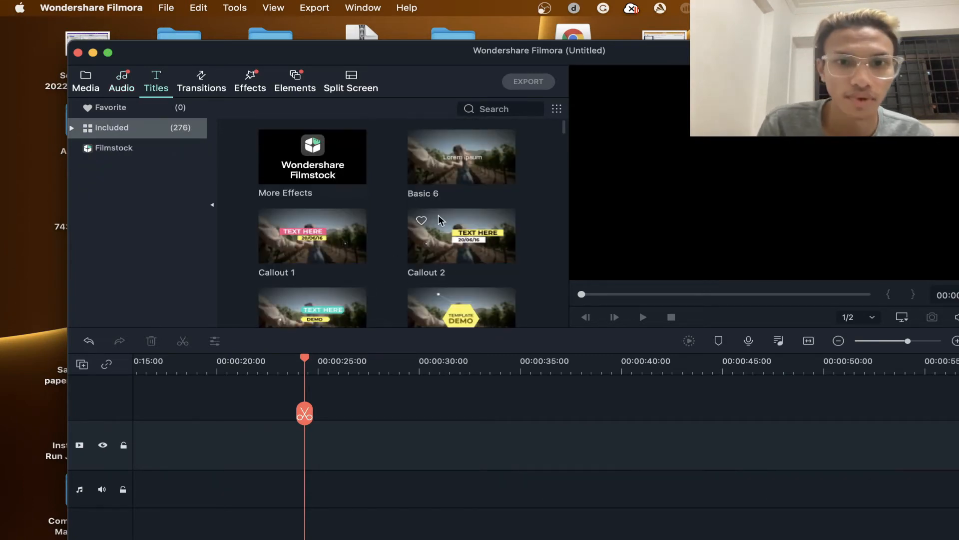
pyautogui.scroll(-8, 439, 221)
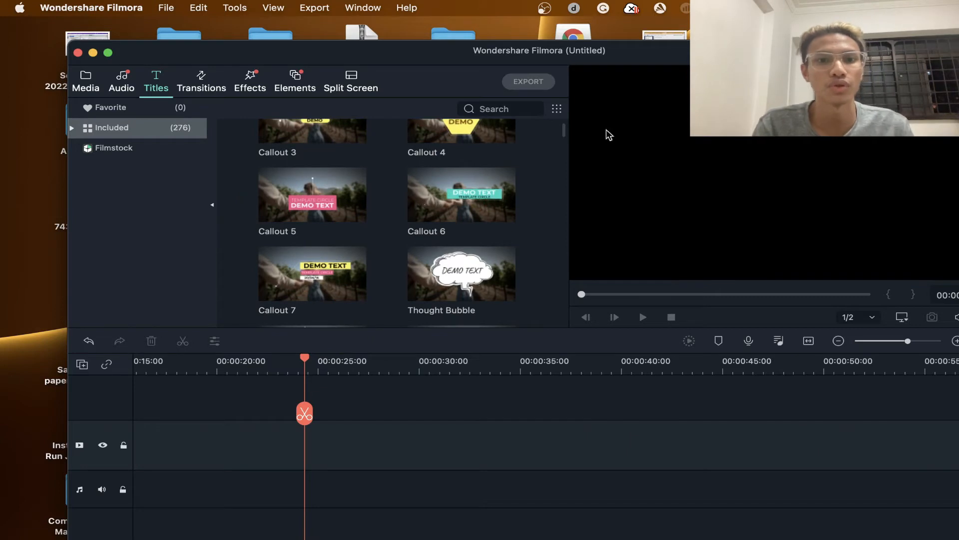
pyautogui.click(339, 217)
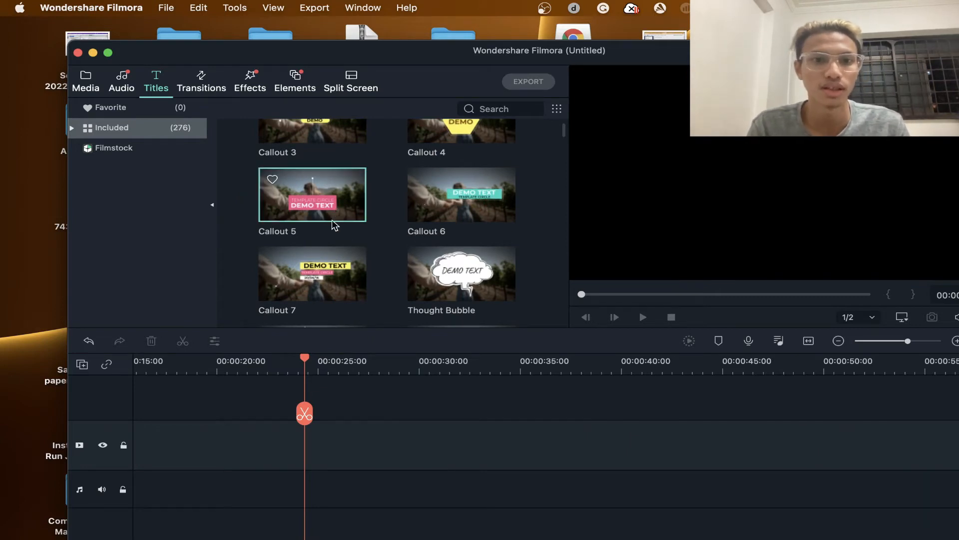
pyautogui.moveTo(208, 418); pyautogui.dragTo(140, 450)
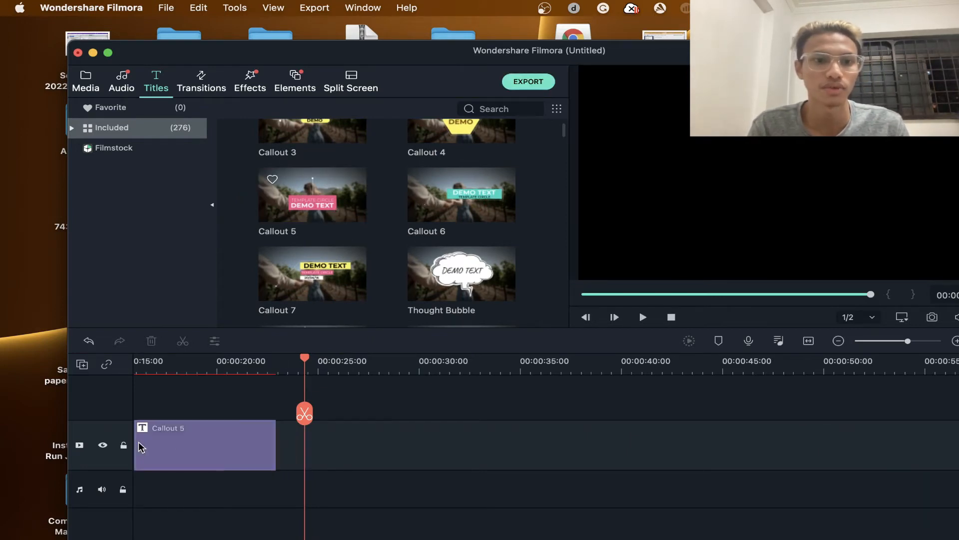
# - Open the Callout 5 clip in the advanced title editor and nudge the TEMPLATE CIRCLE line slightly down
pyautogui.doubleClick(173, 444)
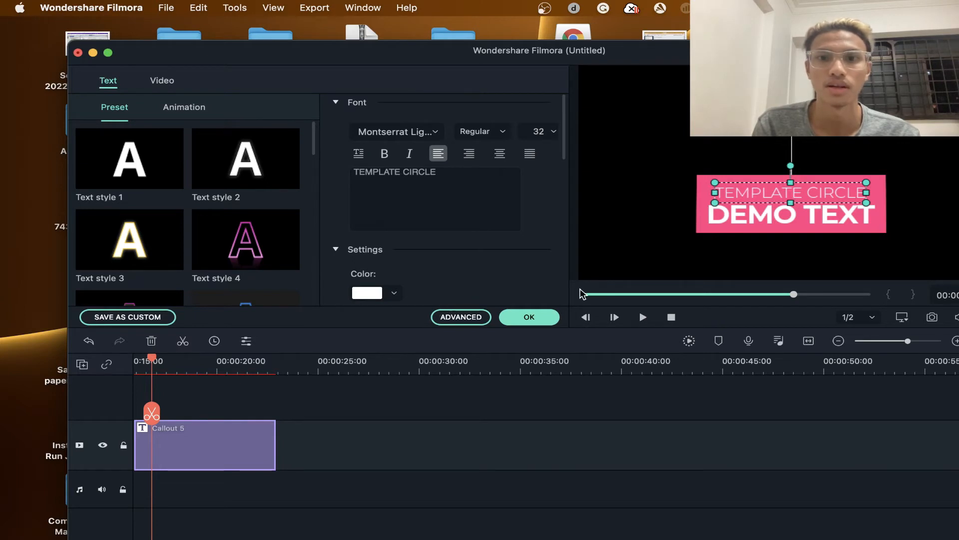
pyautogui.click(458, 318)
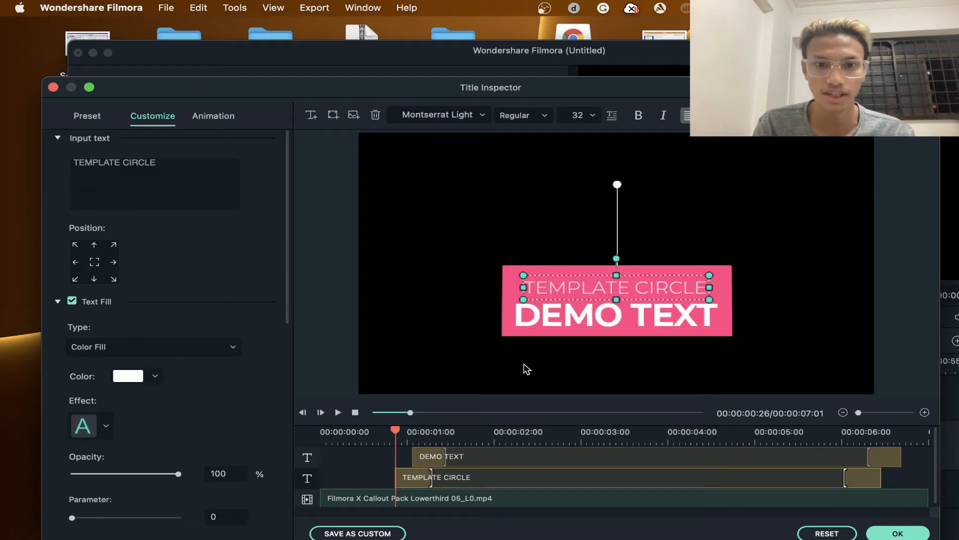
pyautogui.moveTo(532, 283); pyautogui.dragTo(533, 289)
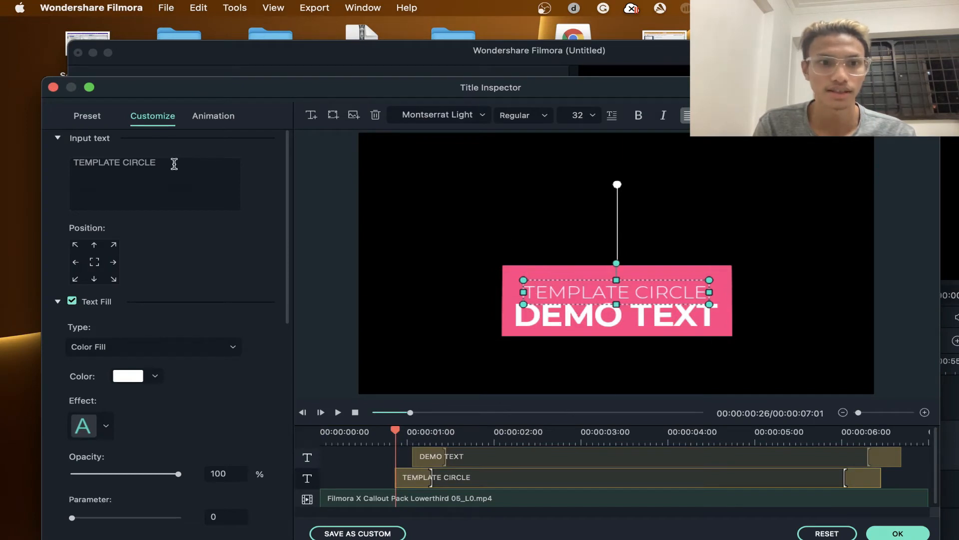
# - Replace the TEMPLATE CIRCLE text with "You tube Channel"
pyautogui.click(174, 164)
pyautogui.press('super+a')
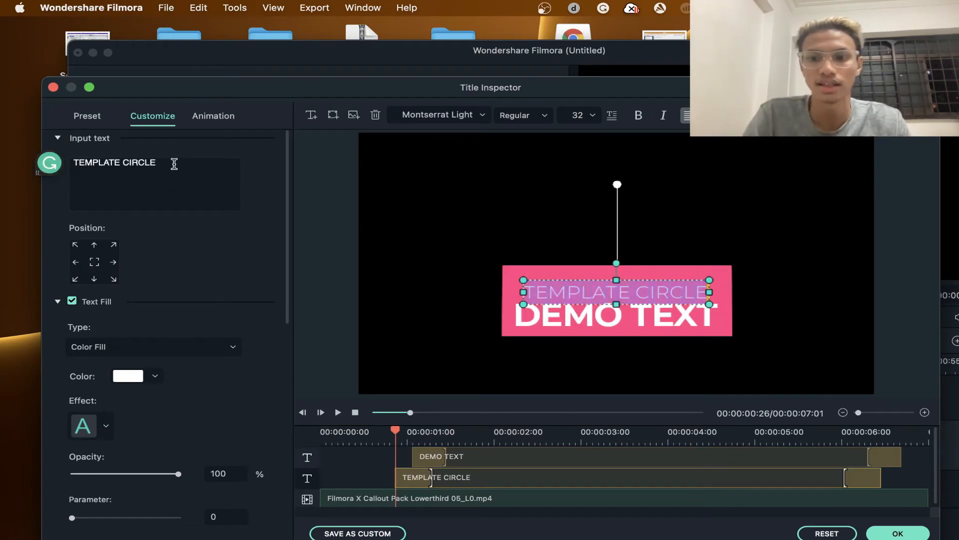
pyautogui.press('BackSpace')
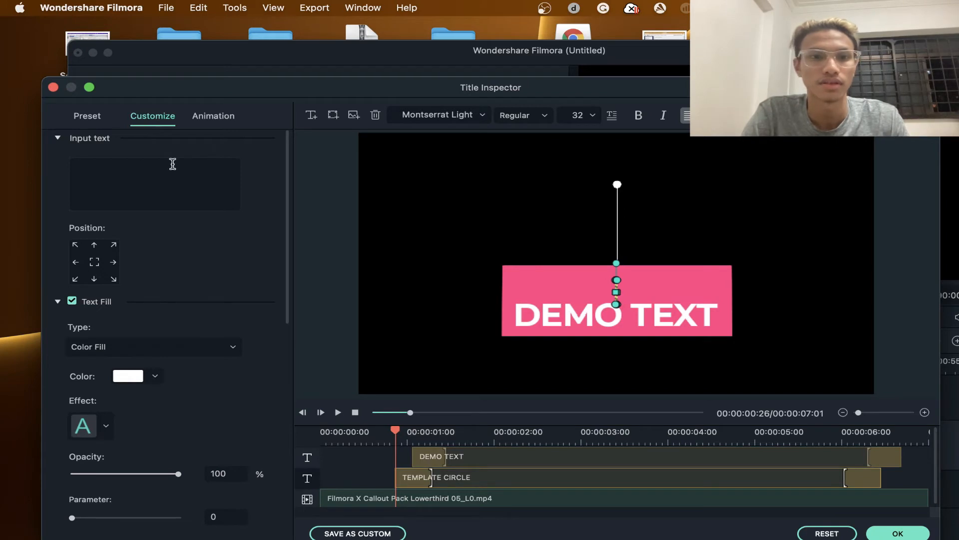
pyautogui.write('You c')
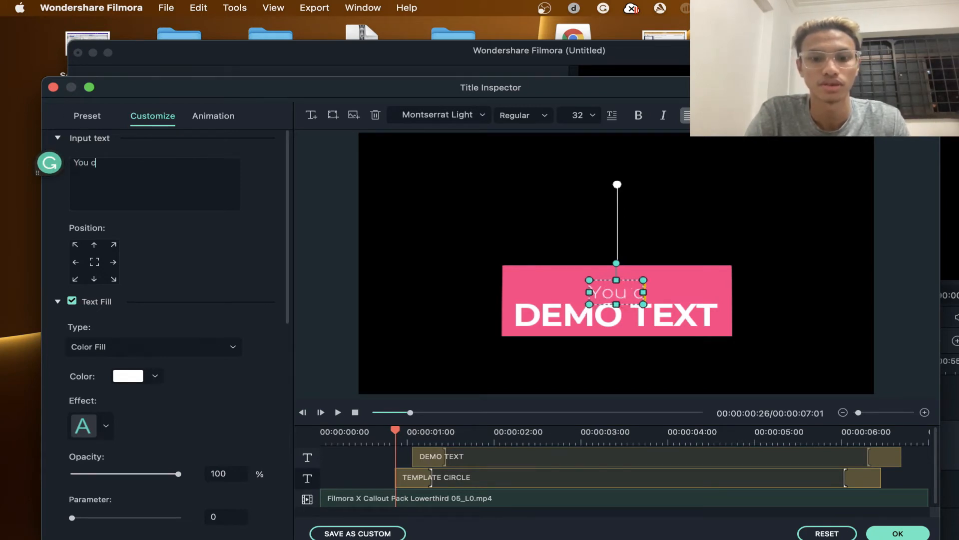
pyautogui.press('BackSpace')
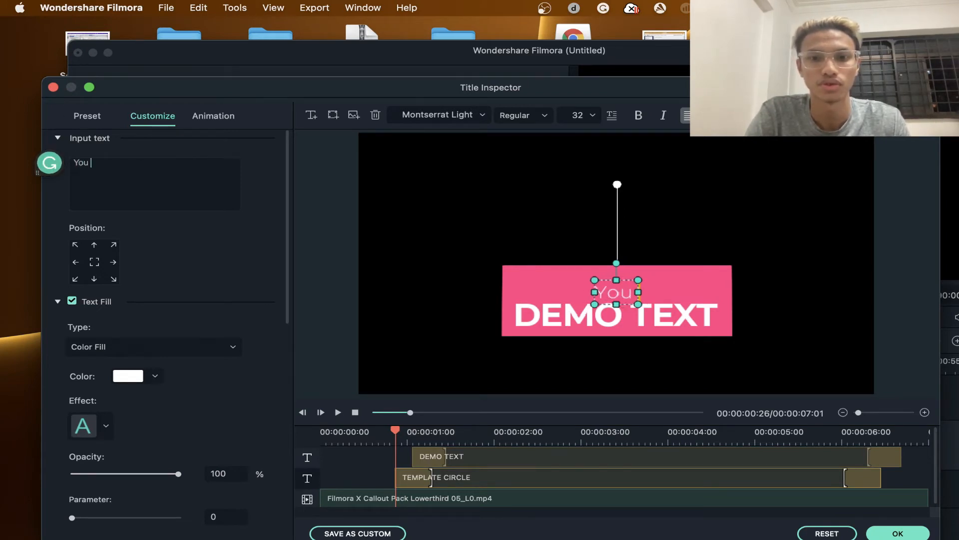
pyautogui.write('tube Channel')
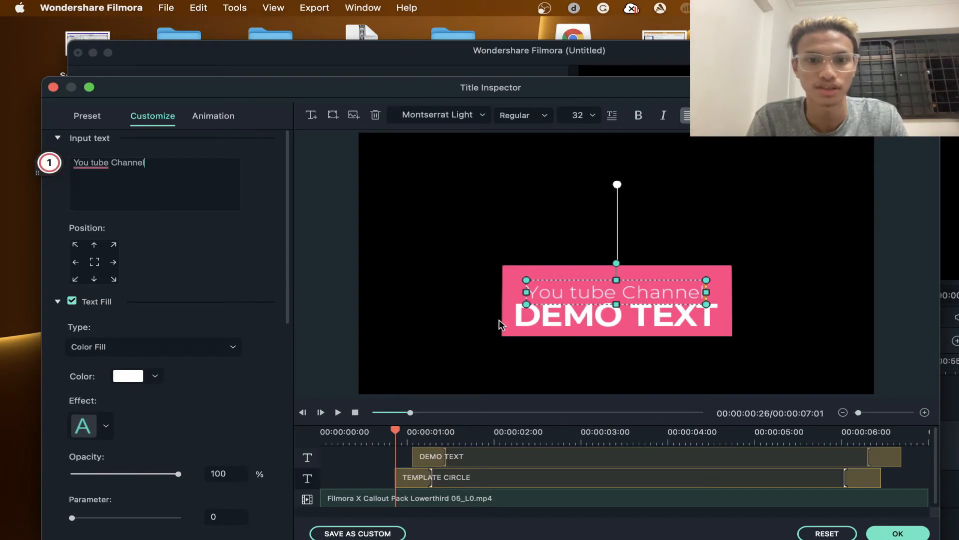
# - Shift the DEMO TEXT layer about 0.3 seconds later in the title timeline and replace its text with "Apple Tech Trick"
pyautogui.click(442, 458)
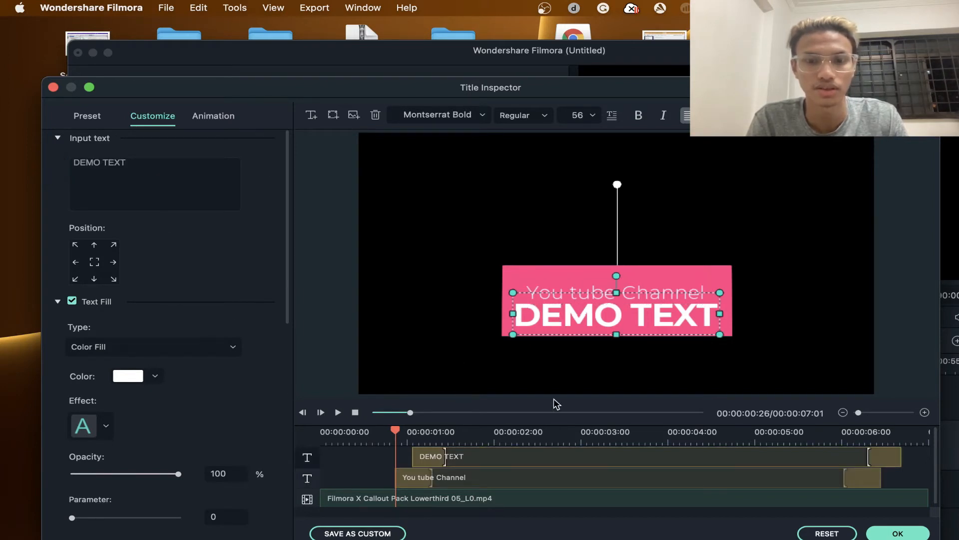
pyautogui.moveTo(502, 458); pyautogui.dragTo(531, 458)
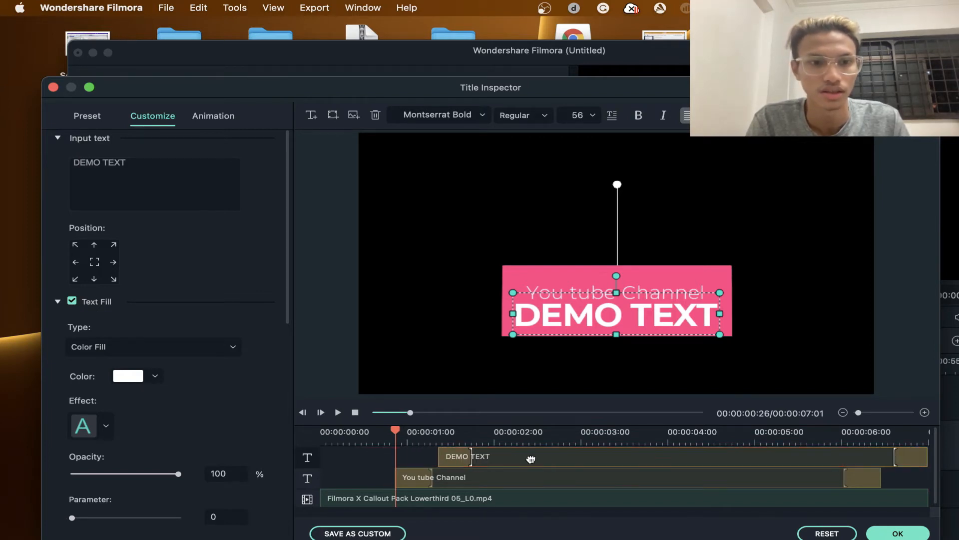
pyautogui.doubleClick(574, 319)
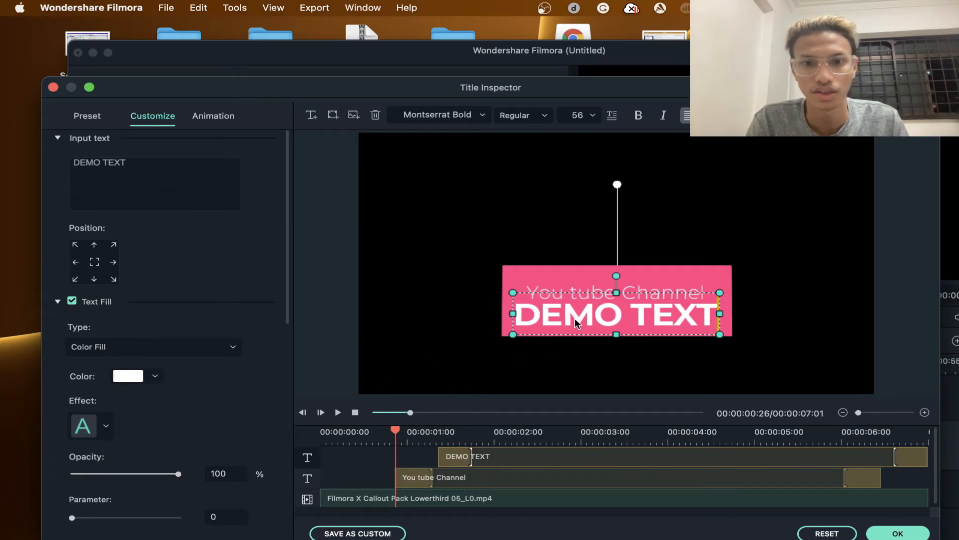
pyautogui.click(602, 315)
pyautogui.press('BackSpace')
pyautogui.press('BackSpace')
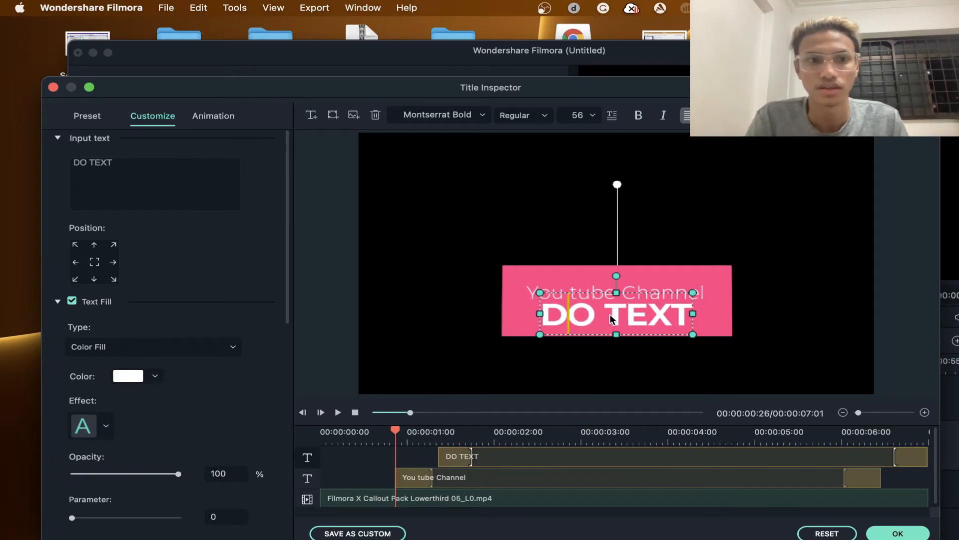
pyautogui.click(688, 318)
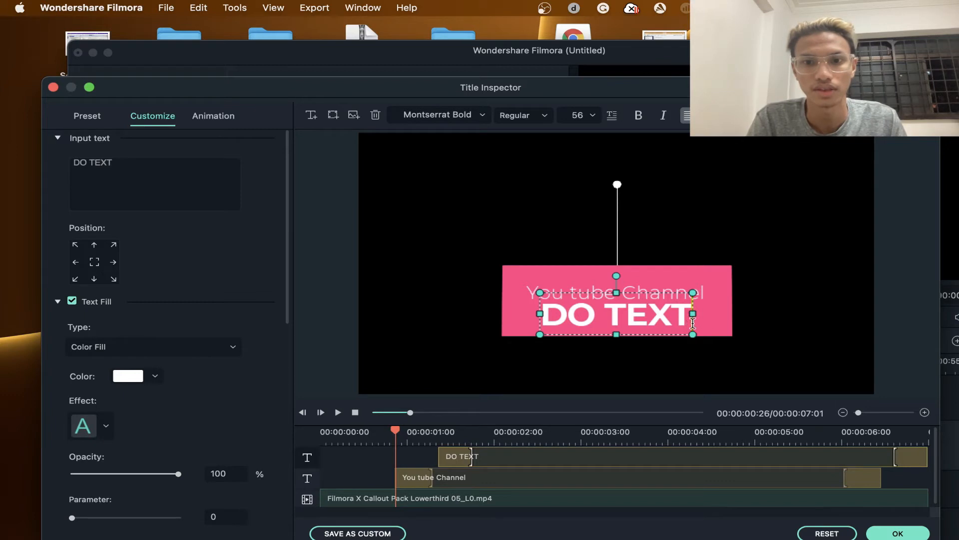
pyautogui.press('BackSpace')
pyautogui.press('BackSpace')
pyautogui.press('BackSpace')
pyautogui.press('BackSpace')
pyautogui.press('BackSpace')
pyautogui.press('BackSpace')
pyautogui.press('BackSpace')
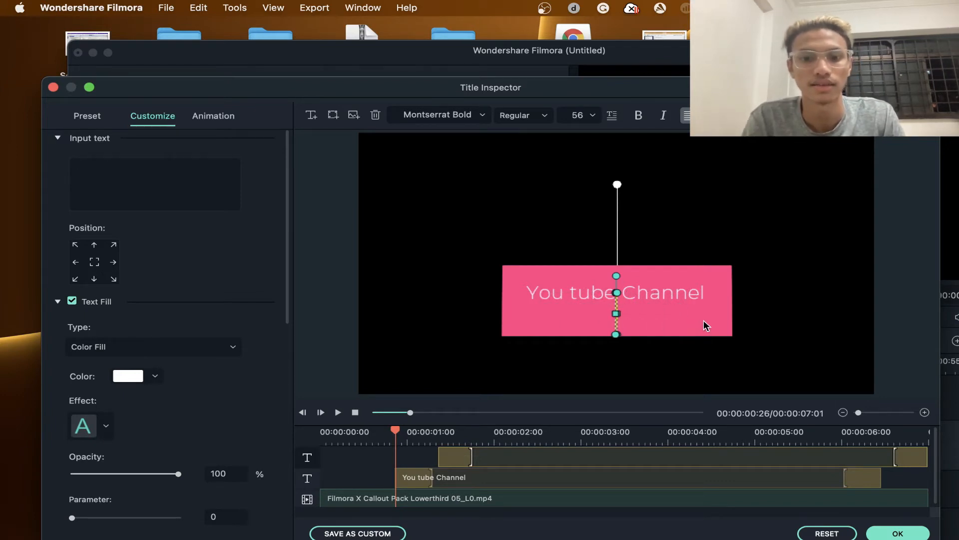
pyautogui.write('App')
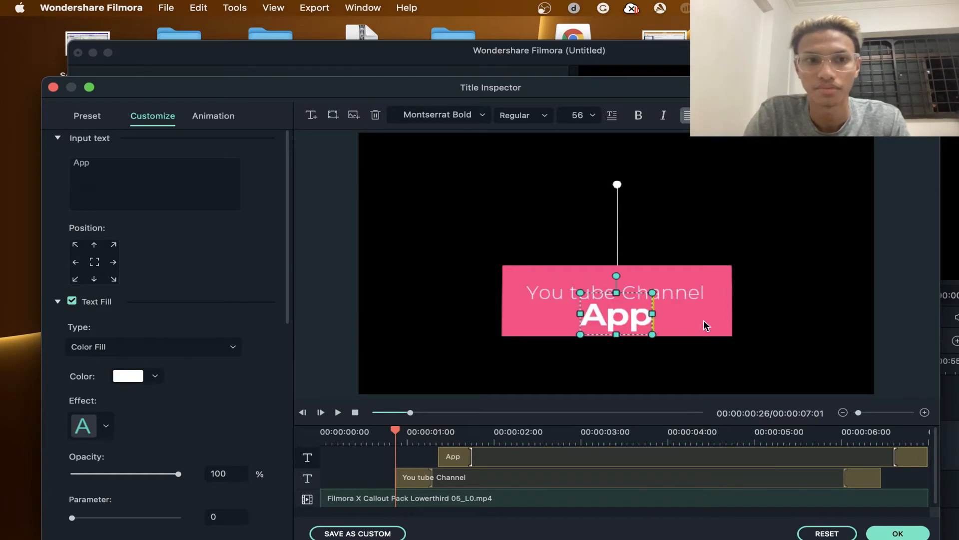
pyautogui.write('le Tech')
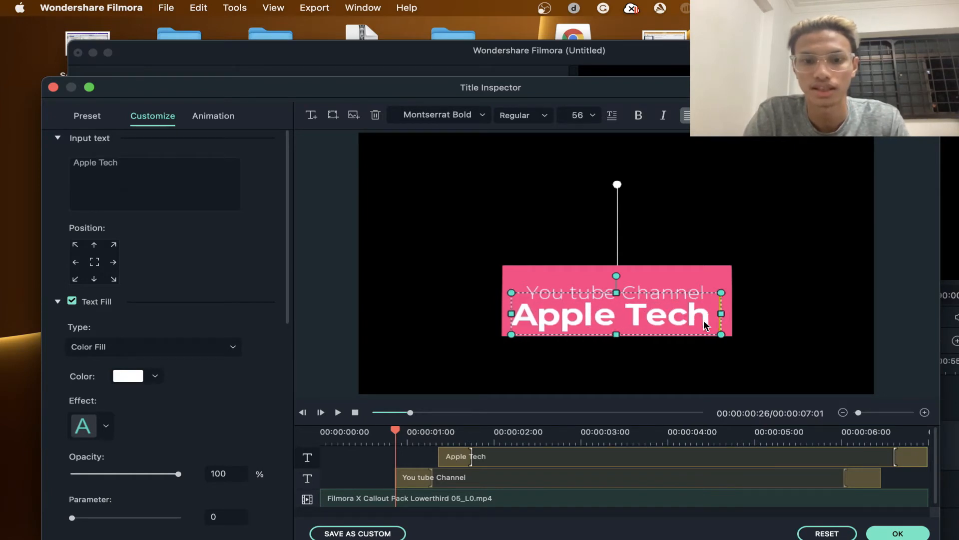
pyautogui.write(' Trick')
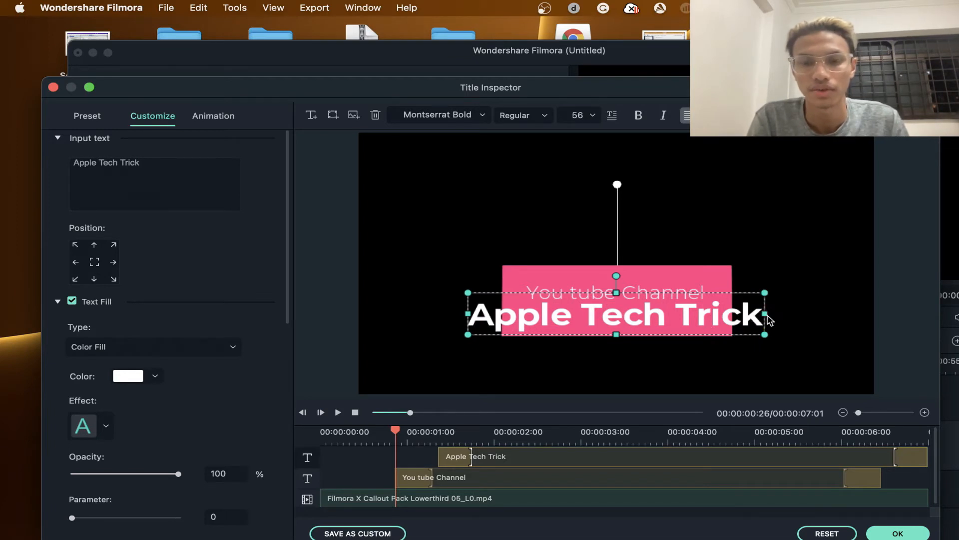
# - Narrow the Apple Tech Trick text to fit centred inside the pink box and extend its layer's start back to about 0.6 seconds
pyautogui.moveTo(766, 316); pyautogui.dragTo(687, 311)
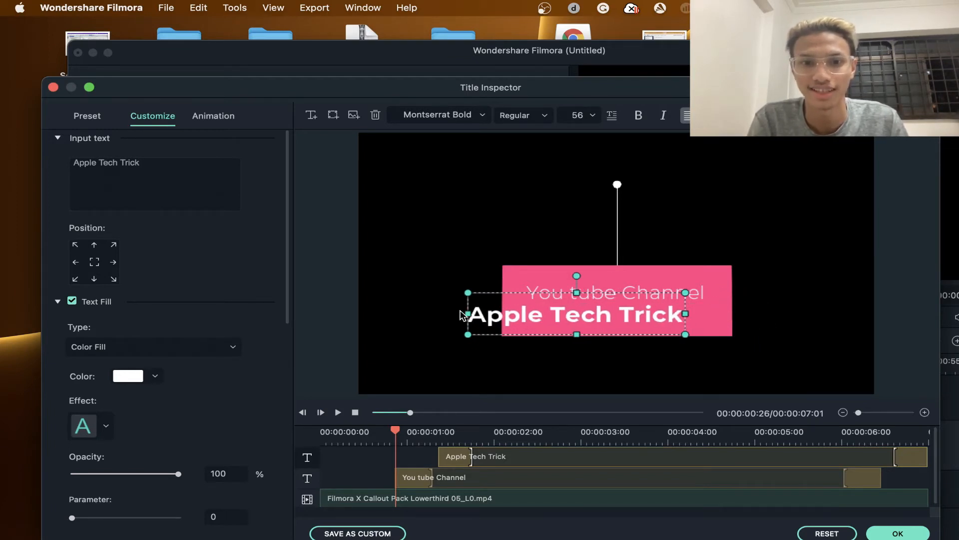
pyautogui.moveTo(465, 311); pyautogui.dragTo(584, 320)
pyautogui.click(713, 302)
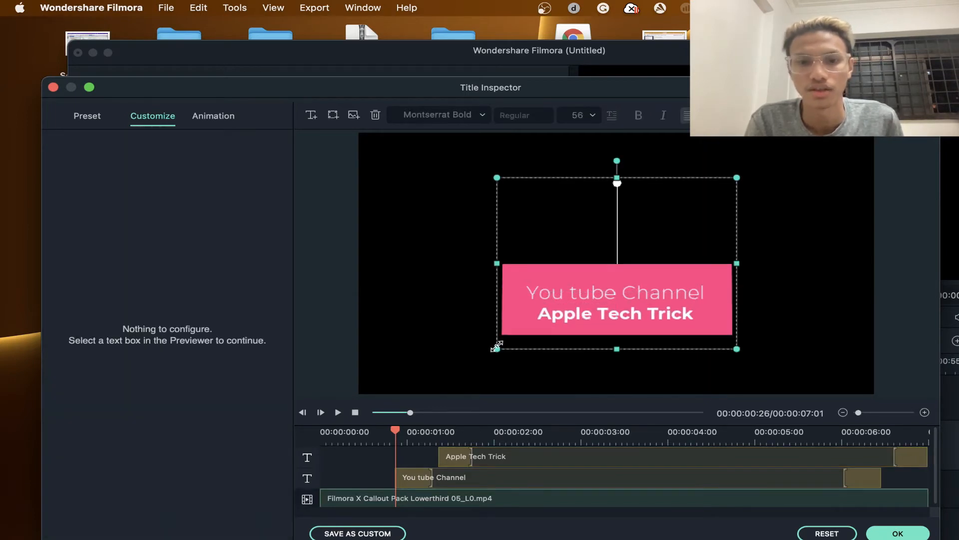
pyautogui.click(474, 459)
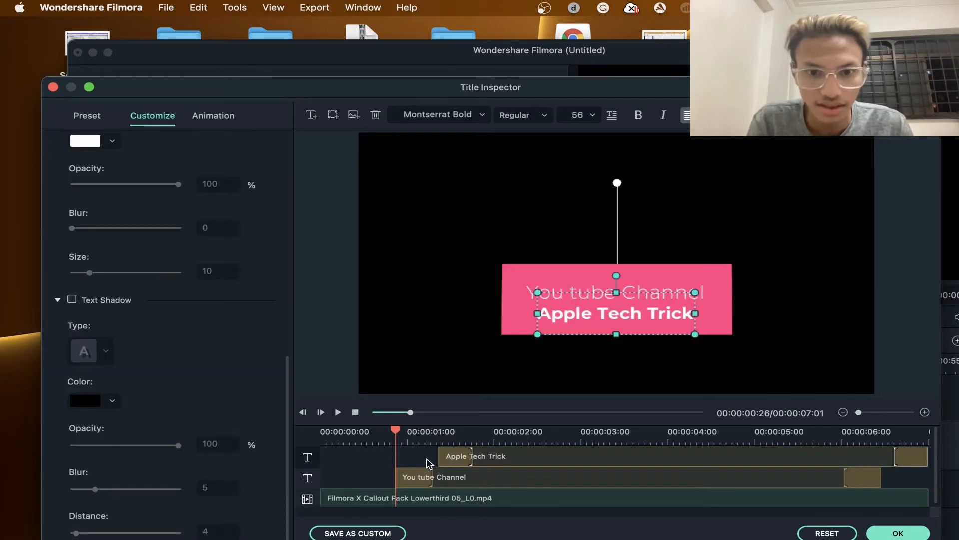
pyautogui.moveTo(444, 459); pyautogui.dragTo(373, 455)
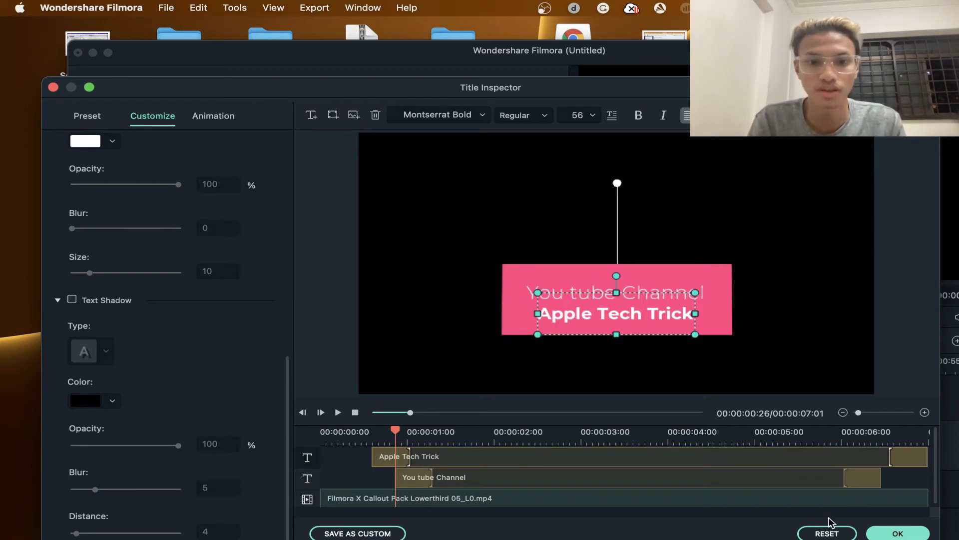
# - Open the prompt for saving the title as a custom preset and cancel it
pyautogui.click(350, 535)
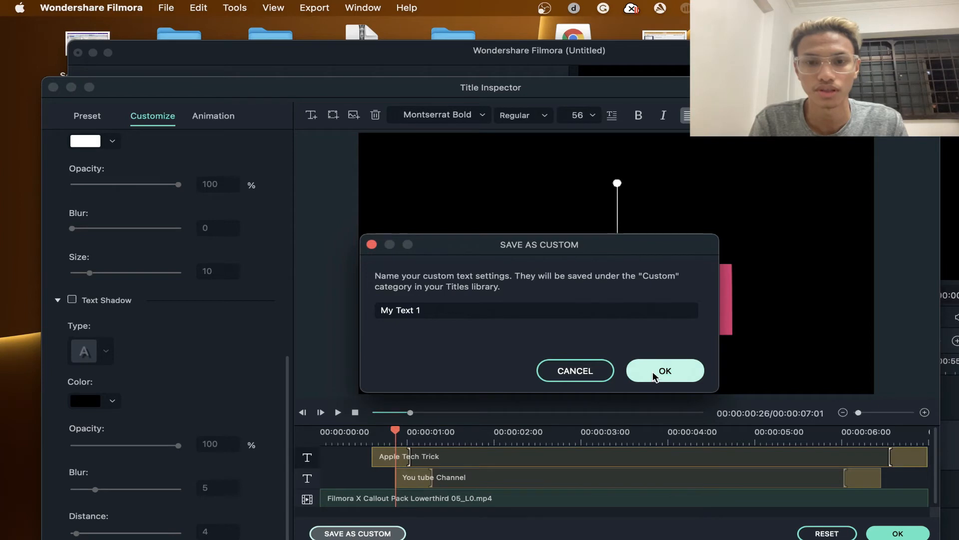
pyautogui.click(587, 373)
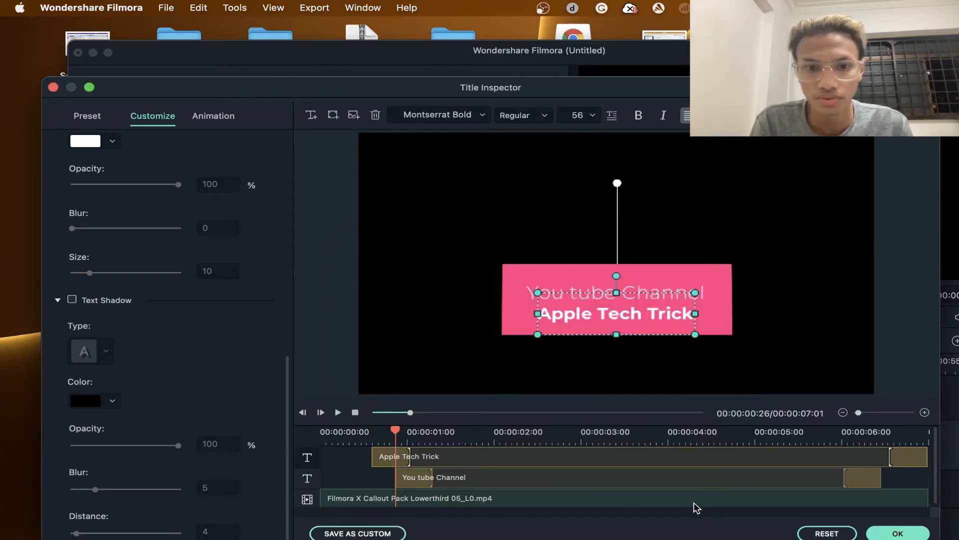
# - Play the customized title from its beginning to check how the two text layers animate in
pyautogui.click(338, 413)
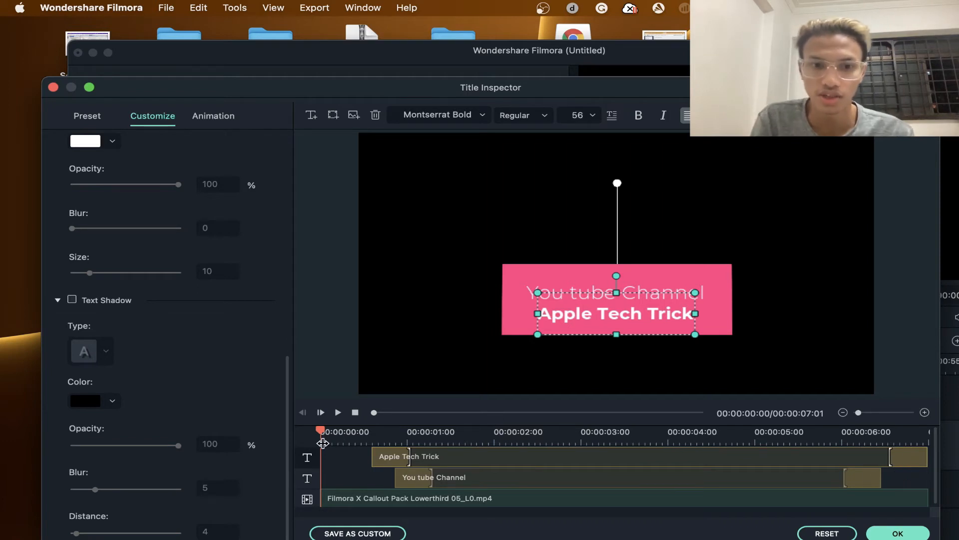
pyautogui.press('space')
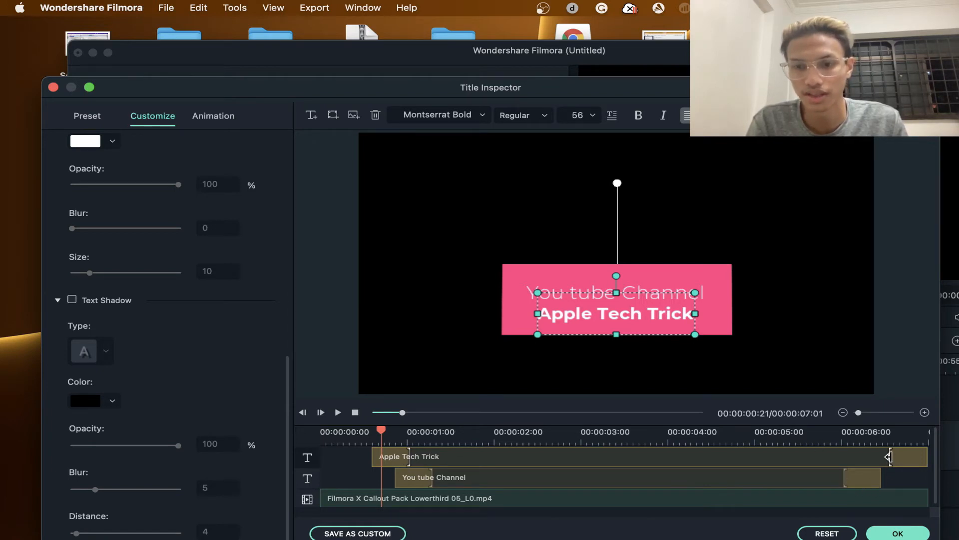
pyautogui.press('space')
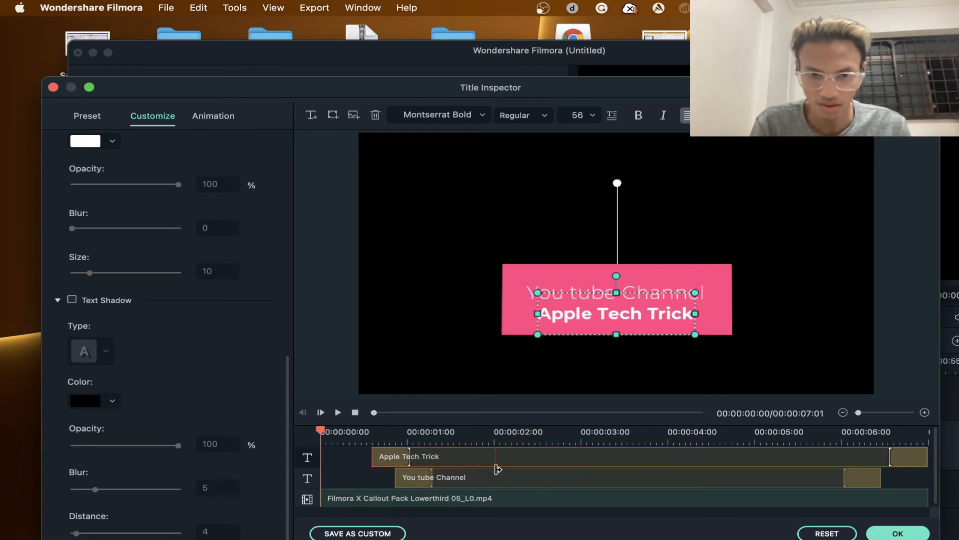
# - Move the Apple Tech Trick layer's start to 0 seconds, lengthen its opening animation to about 2.9 seconds, and apply the title changes
pyautogui.moveTo(498, 469); pyautogui.dragTo(577, 476)
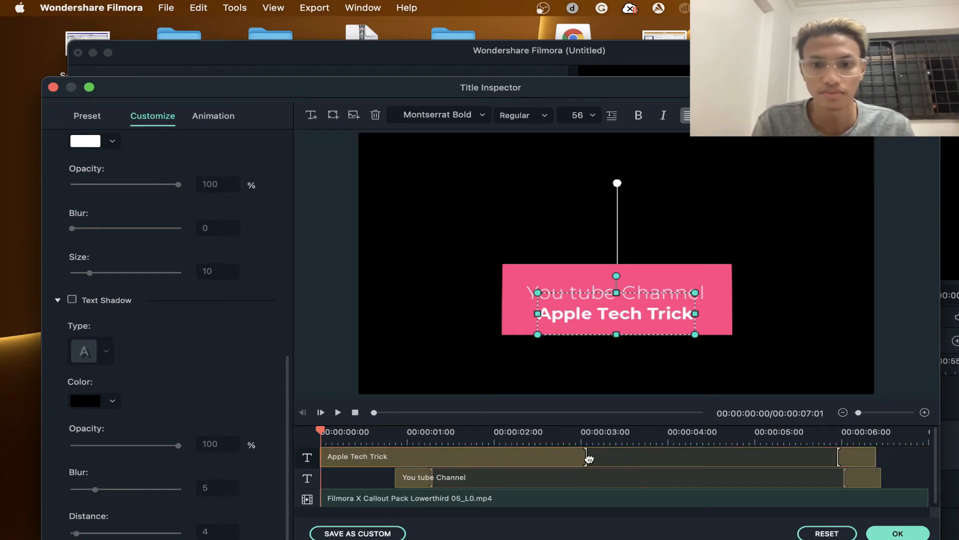
pyautogui.moveTo(586, 456); pyautogui.dragTo(573, 455)
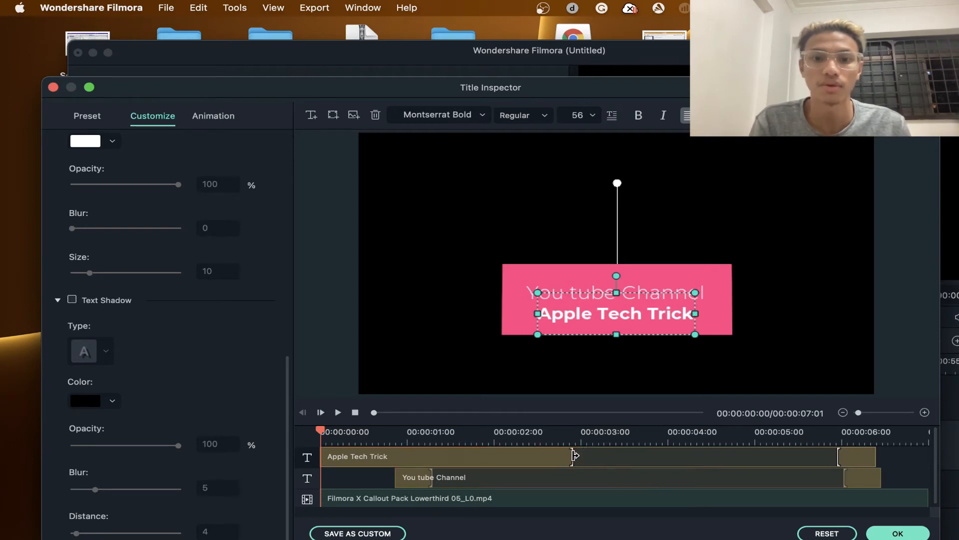
pyautogui.click(878, 535)
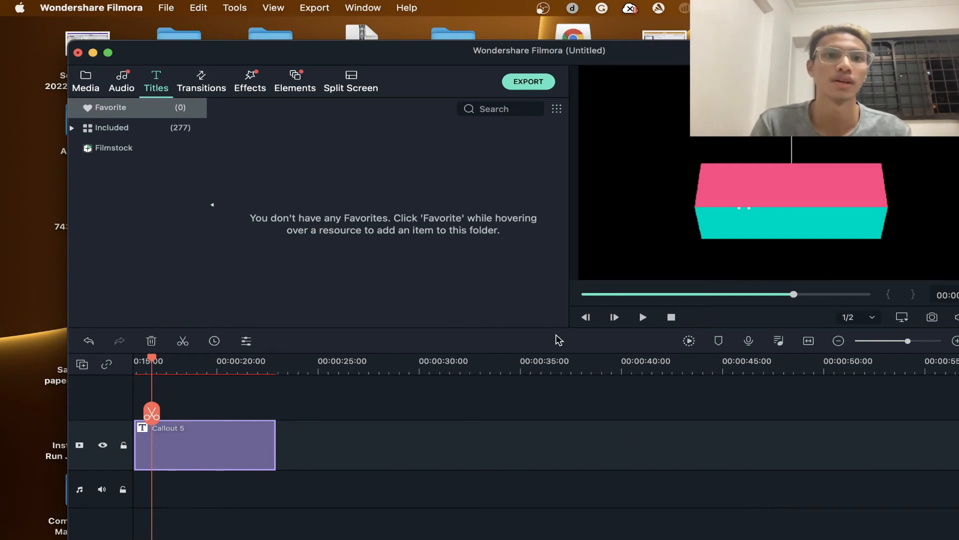
# - Add the Flash transition to the end of the Callout 5 clip and play it back
pyautogui.click(200, 86)
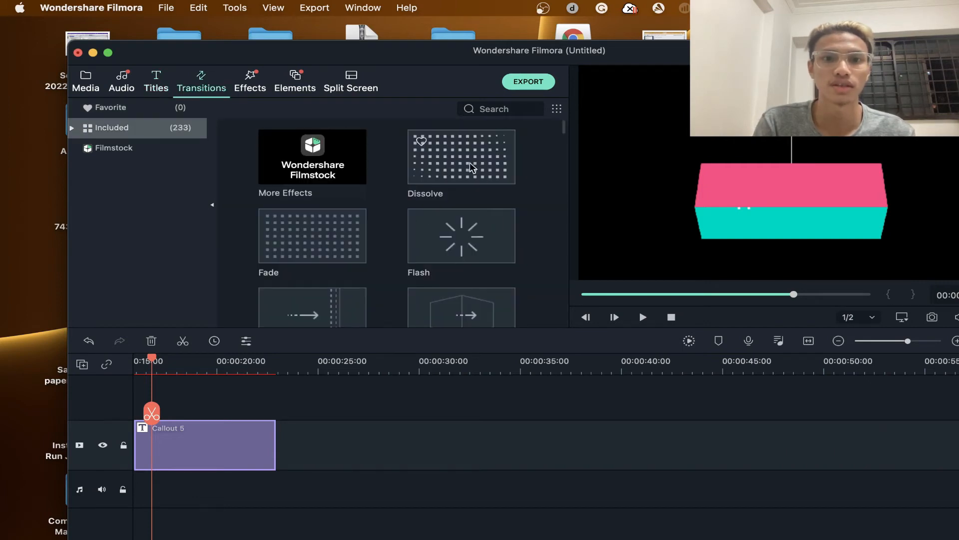
pyautogui.click(471, 163)
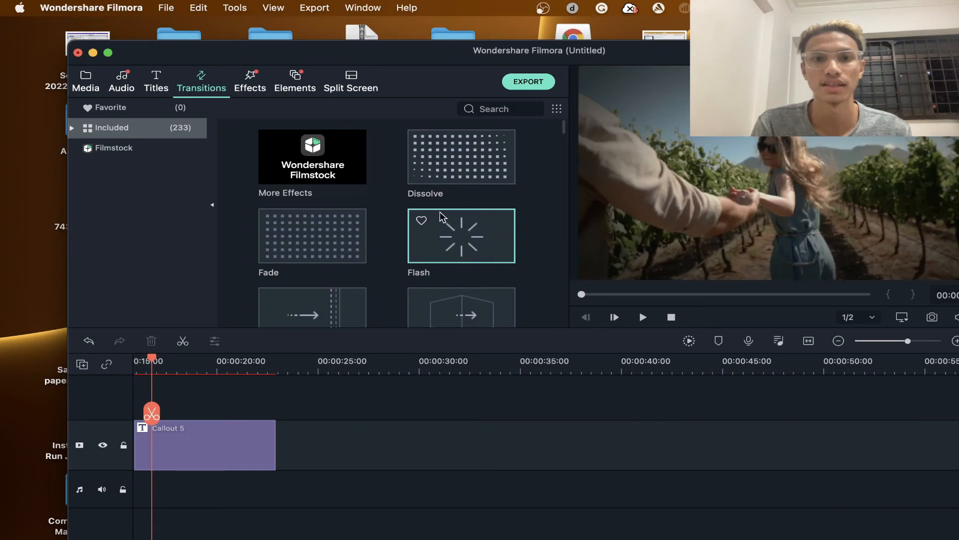
pyautogui.moveTo(441, 216); pyautogui.dragTo(260, 456)
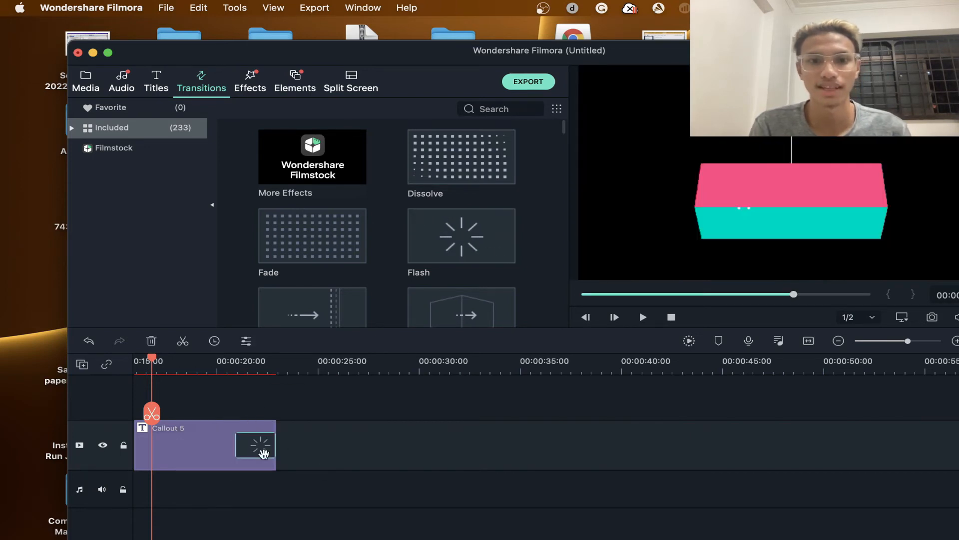
pyautogui.press('space')
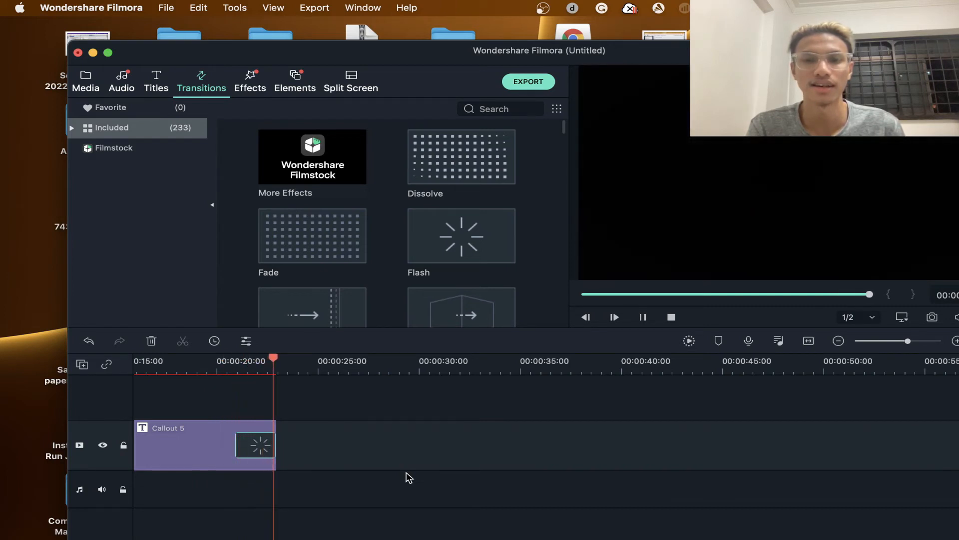
pyautogui.press('space')
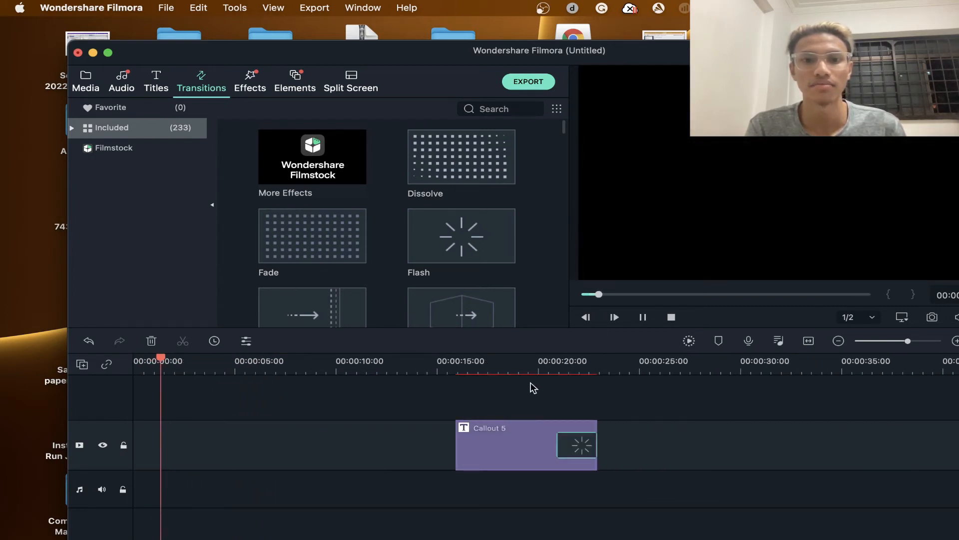
# - Move the Callout 5 clip to start at about 2.5 seconds and delete its Flash transition
pyautogui.moveTo(519, 449); pyautogui.dragTo(241, 443)
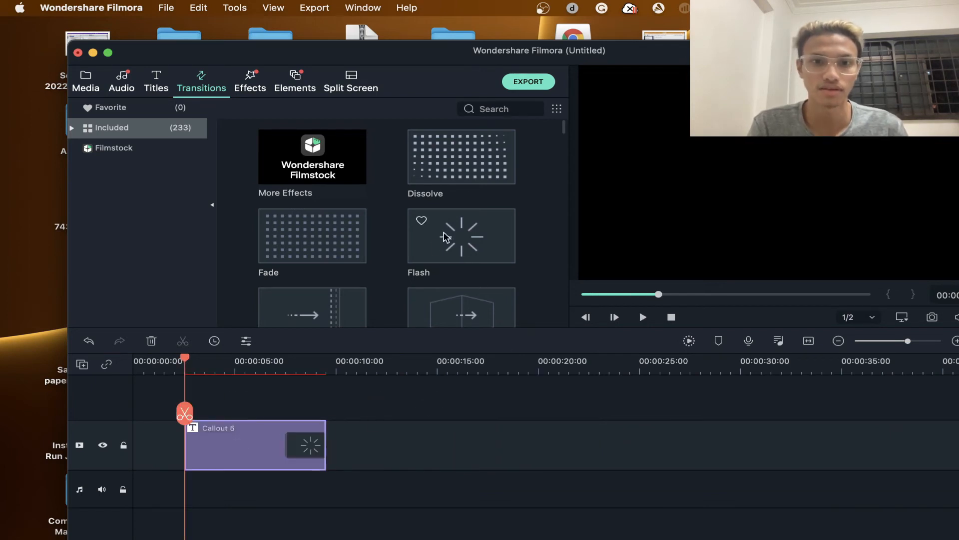
pyautogui.click(304, 444)
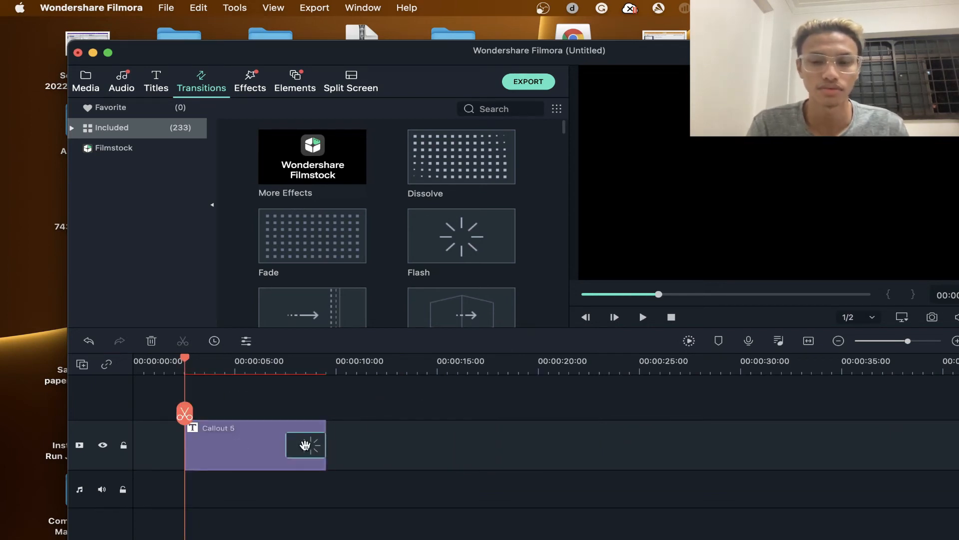
pyautogui.press('Delete')
# - Add the Dissolve transition to the start of the Callout 5 clip and play it back
pyautogui.click(432, 154)
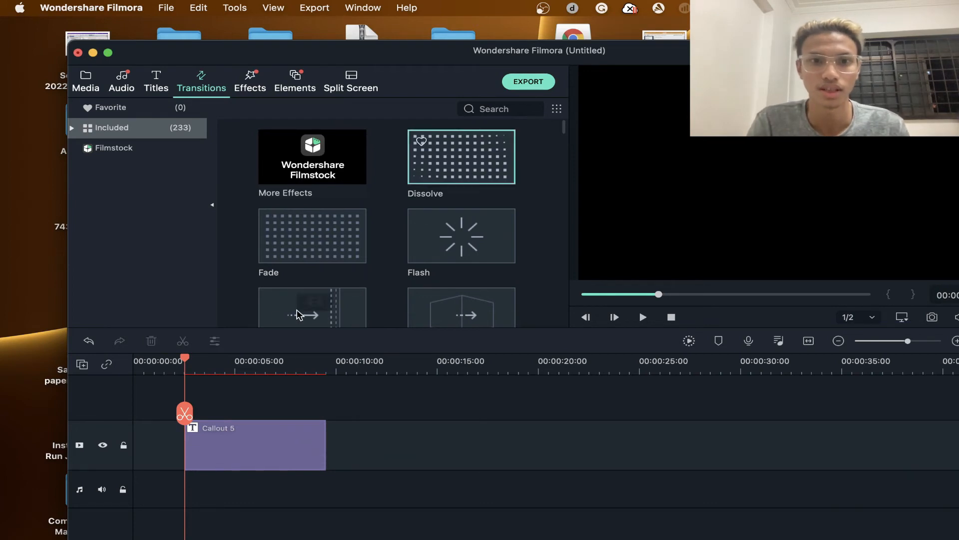
pyautogui.moveTo(298, 315); pyautogui.dragTo(205, 444)
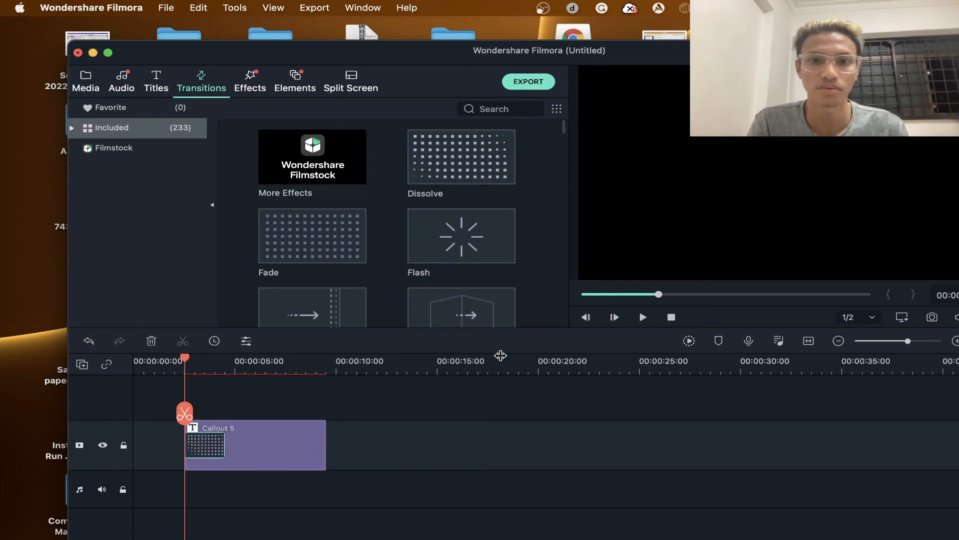
pyautogui.press('space')
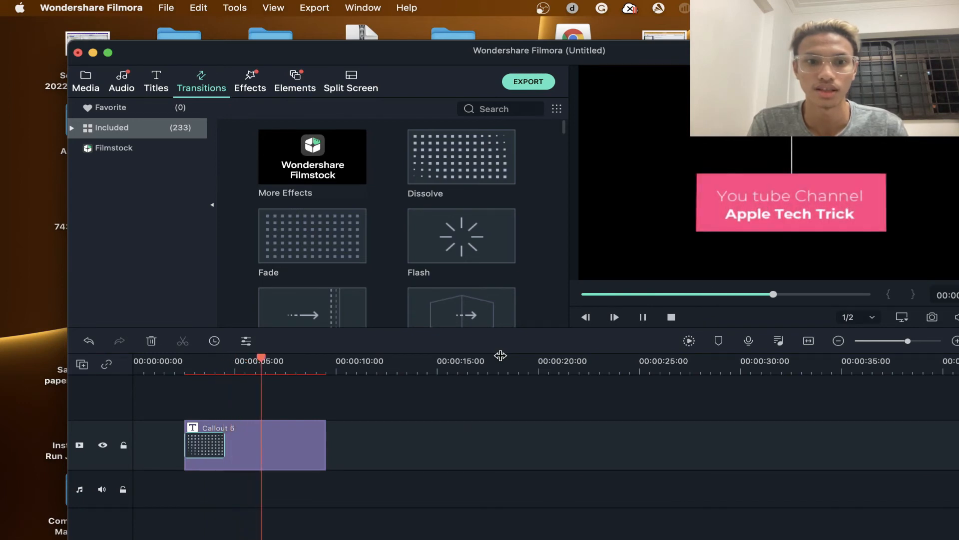
pyautogui.press('space')
pyautogui.scroll(-3, 475, 267)
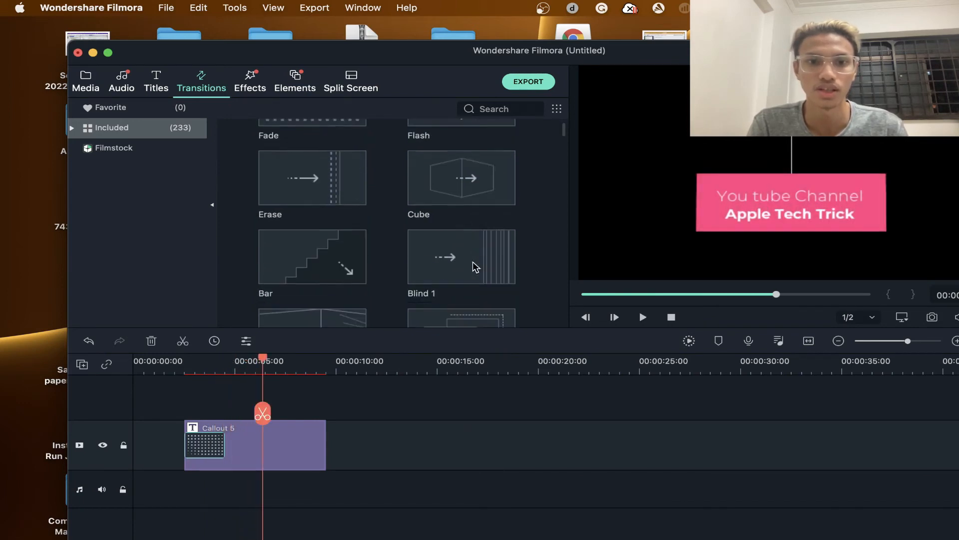
pyautogui.scroll(3, 337, 190)
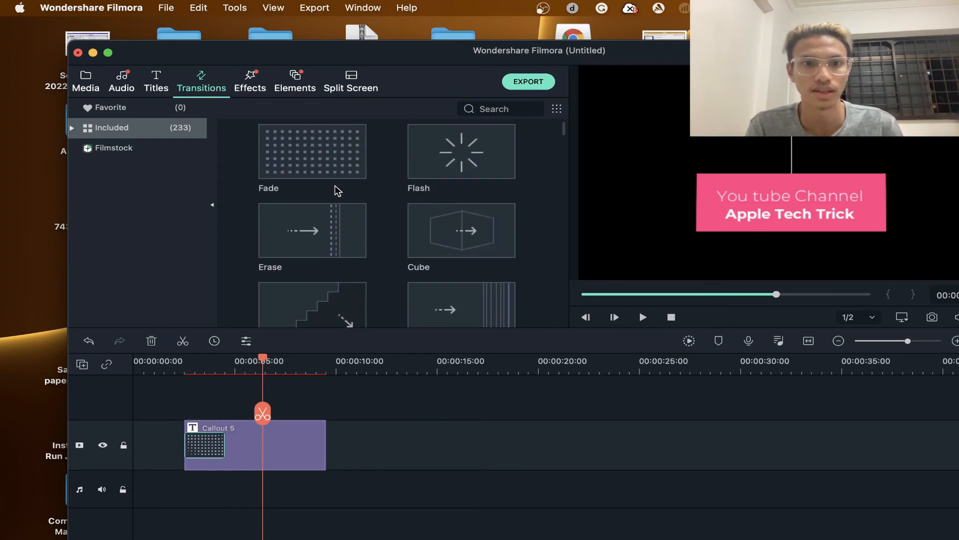
pyautogui.scroll(1, 336, 190)
# - Insert the Anime 01 effect into the Callout 5 clip right after the Dissolve transition and play it back
pyautogui.click(250, 82)
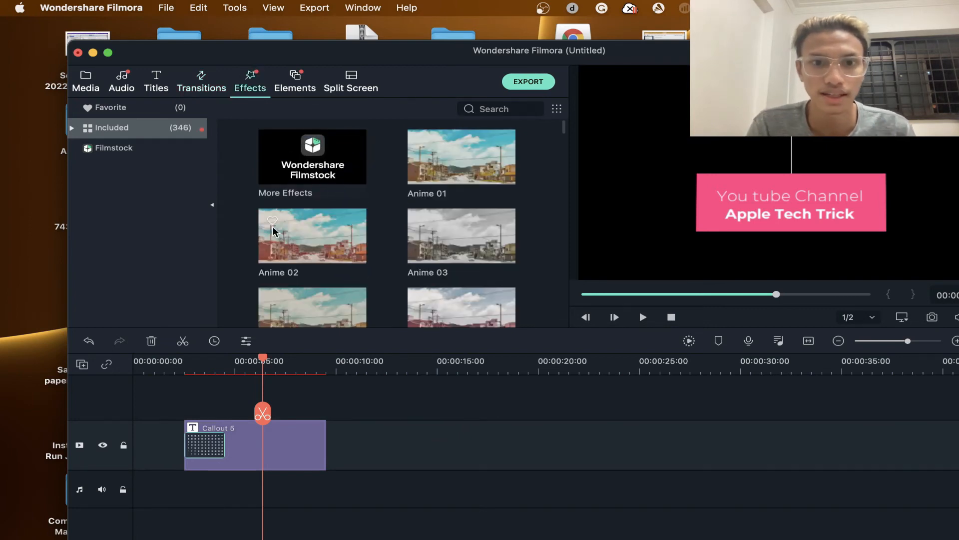
pyautogui.moveTo(453, 167); pyautogui.dragTo(226, 458)
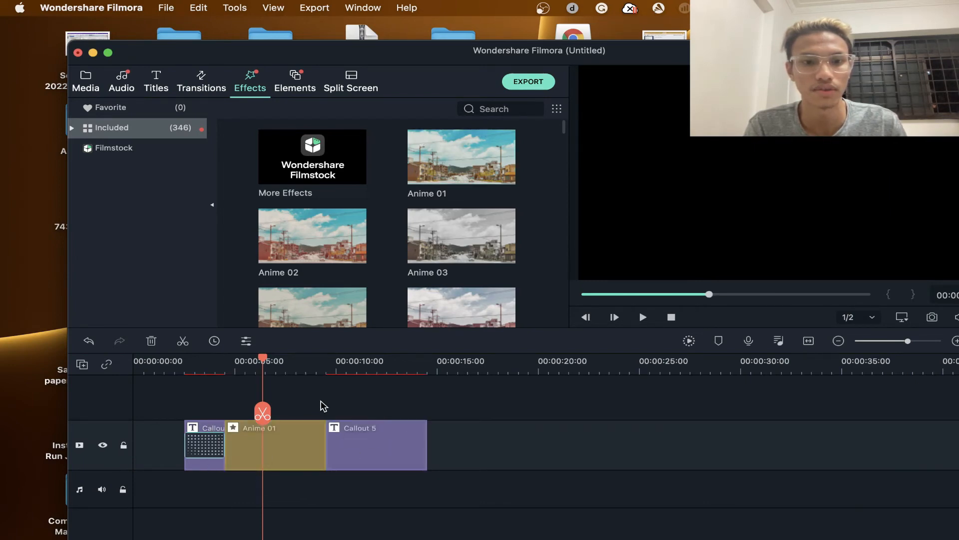
pyautogui.press('space')
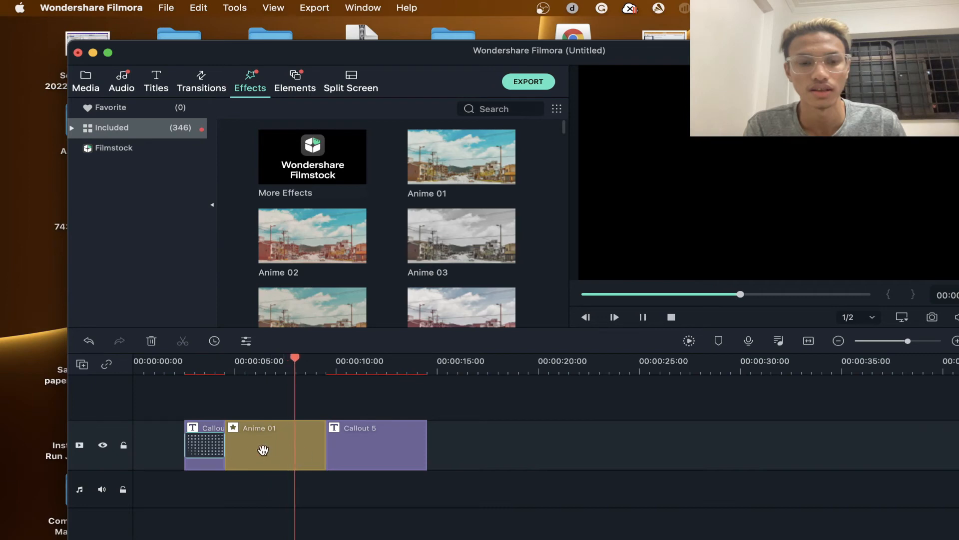
# - Move the Anime 01 effect past the last callout piece to about 15.5 seconds and preview it there
pyautogui.moveTo(263, 452); pyautogui.dragTo(456, 438)
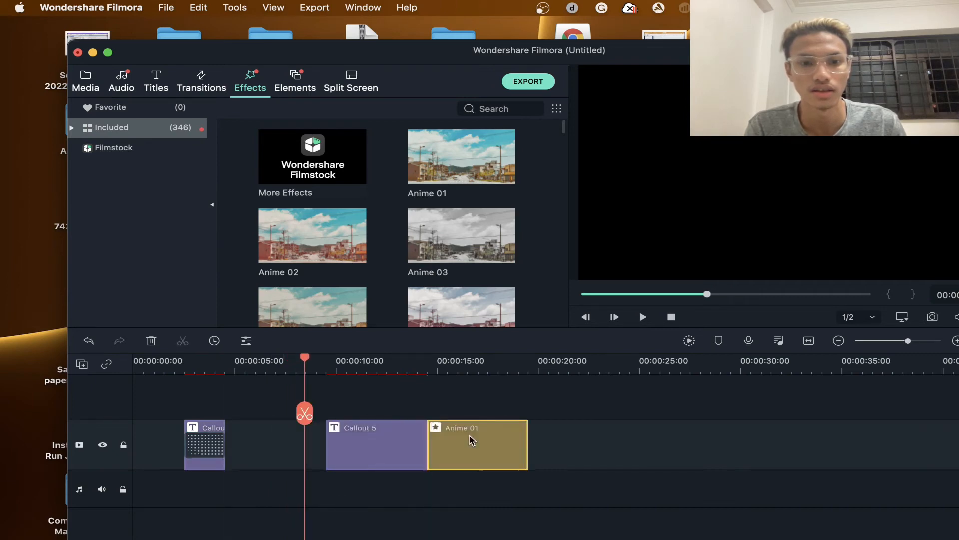
pyautogui.moveTo(304, 413); pyautogui.dragTo(476, 440)
pyautogui.press('space')
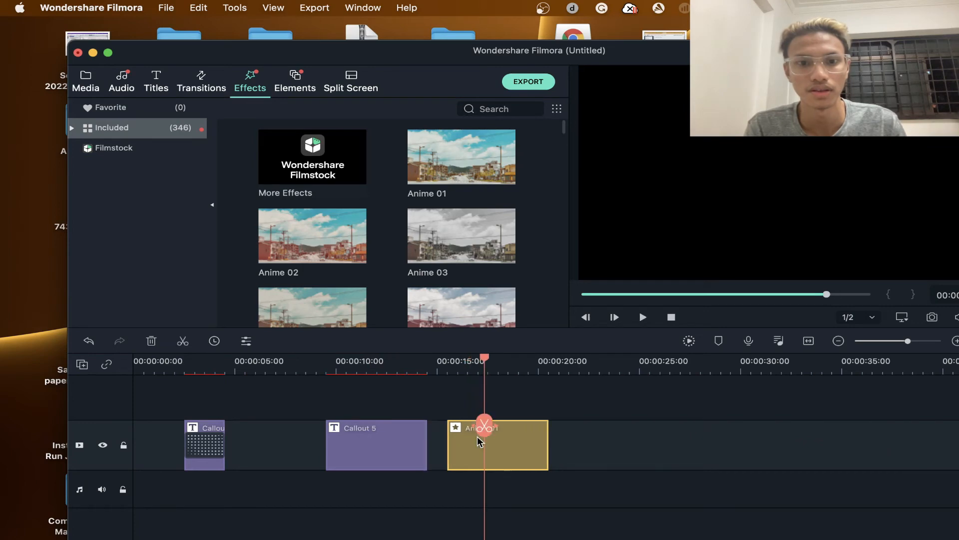
# - Delete the Anime 01 effect and move the second Callout 5 piece back against the first
pyautogui.press('Delete')
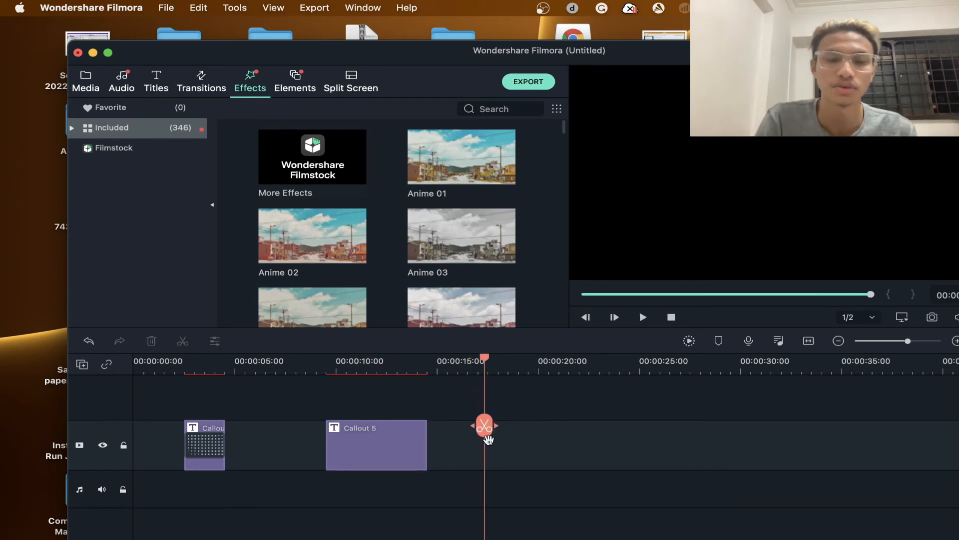
pyautogui.moveTo(333, 425); pyautogui.dragTo(238, 447)
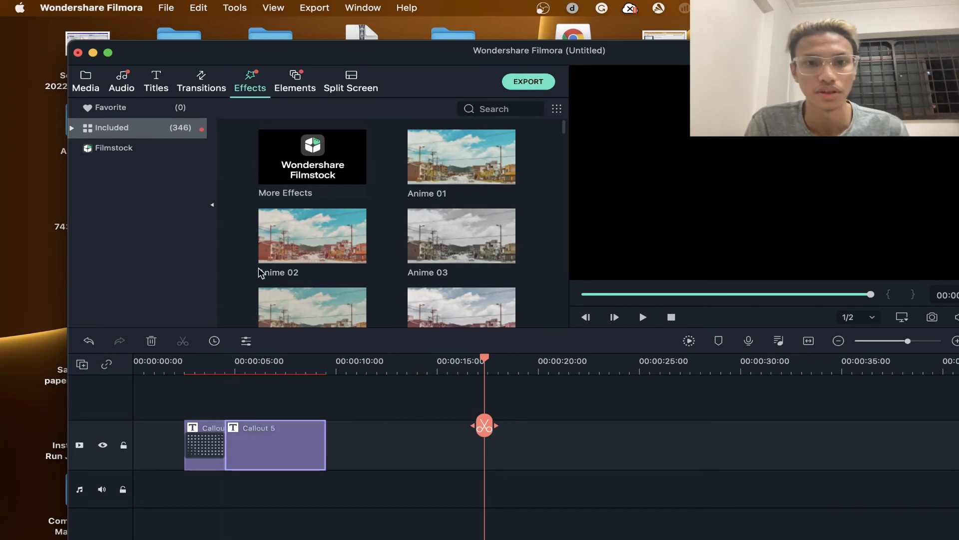
# - Insert the Electricity Energy 1 element into the second Callout 5 piece at about 8 seconds and preview it
pyautogui.click(289, 82)
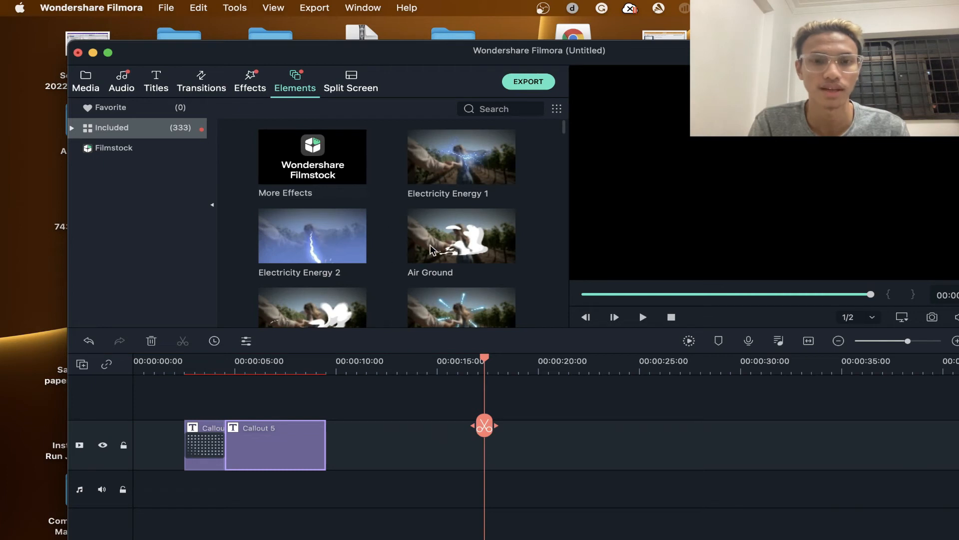
pyautogui.moveTo(456, 159); pyautogui.dragTo(295, 462)
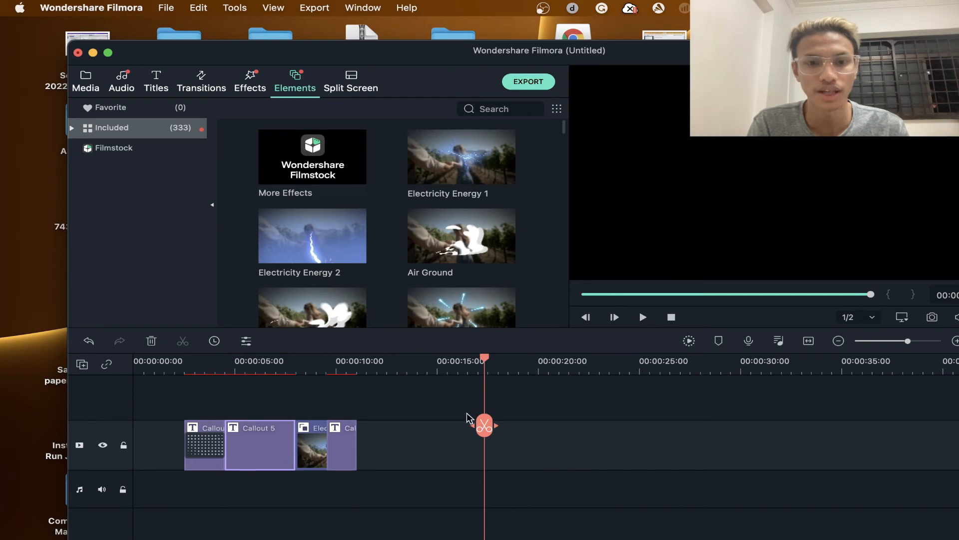
pyautogui.moveTo(483, 424); pyautogui.dragTo(284, 431)
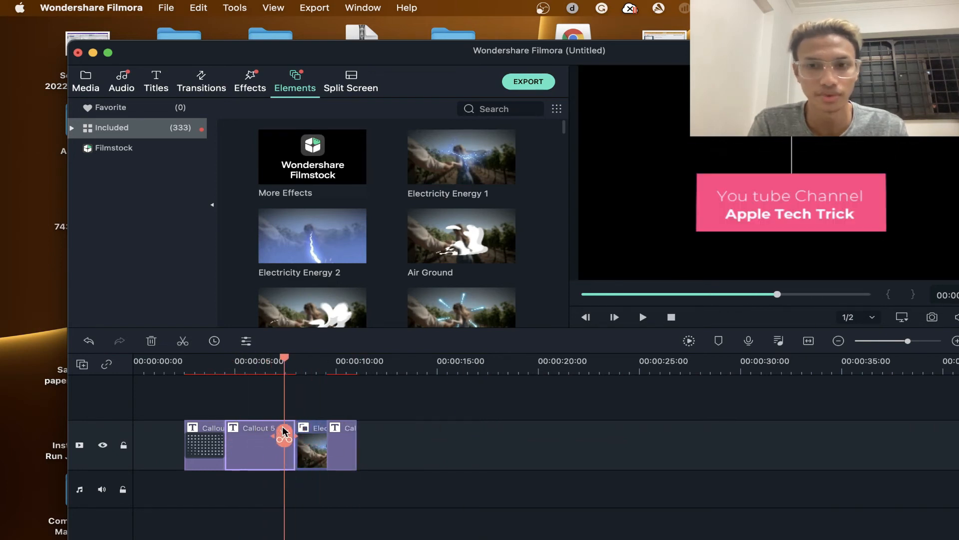
pyautogui.press('space')
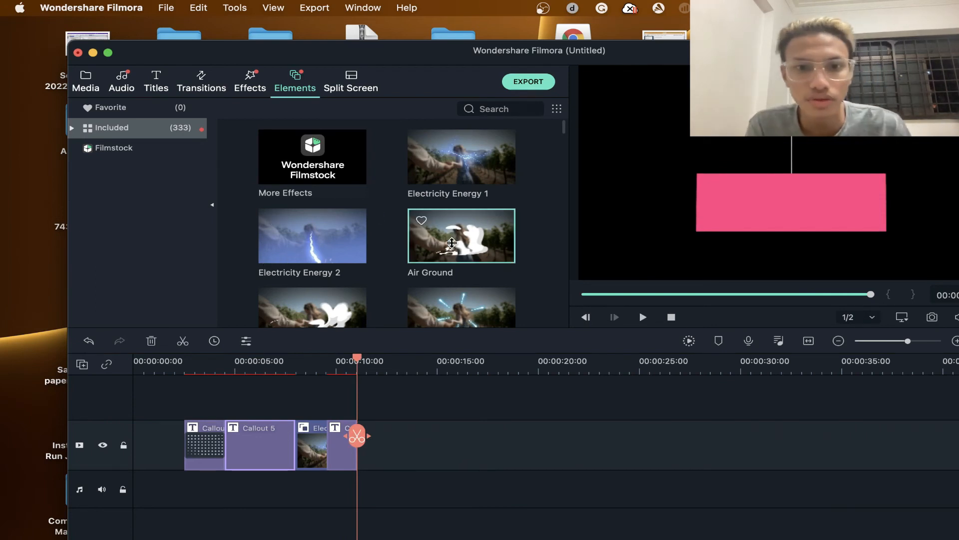
# - Insert the Air Ground element into the callout at about 6.8 seconds and play that section
pyautogui.moveTo(452, 243); pyautogui.dragTo(273, 456)
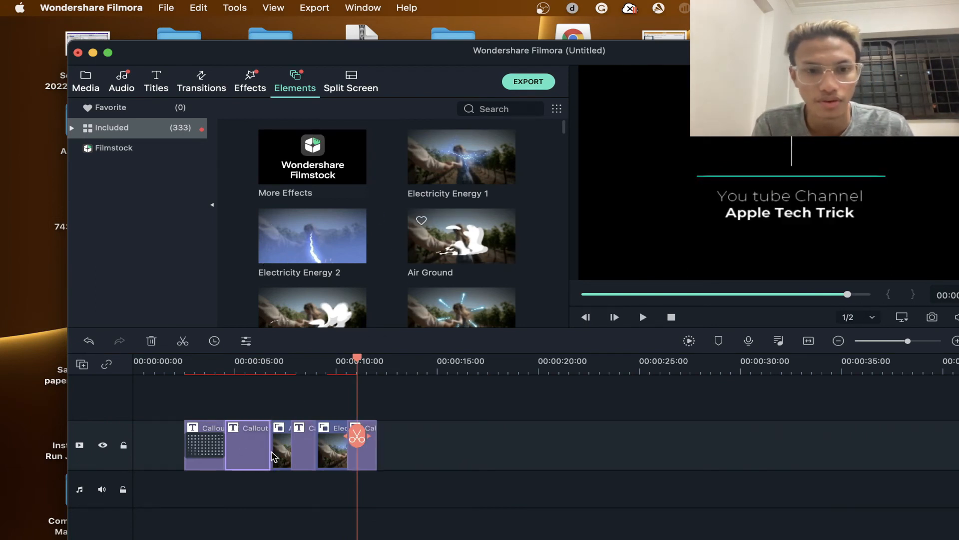
pyautogui.moveTo(357, 436); pyautogui.dragTo(265, 459)
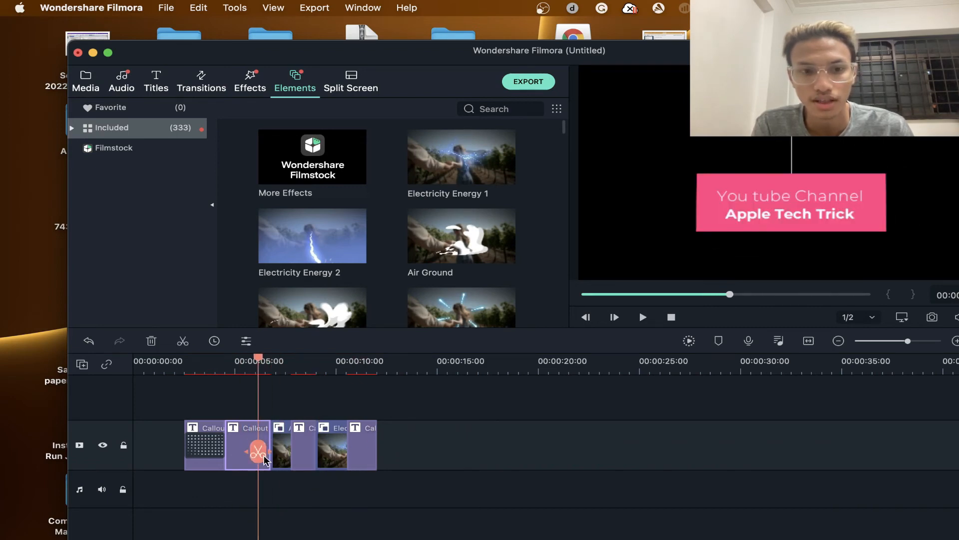
pyautogui.press('space')
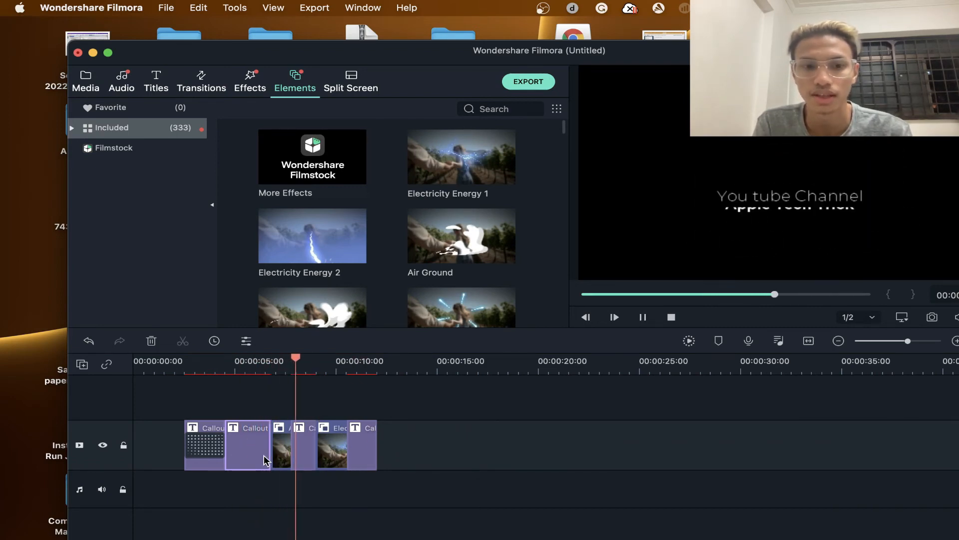
pyautogui.press('space')
# - Insert the Flame Wipe 2 element into the callout at about 5.4 seconds and play the sequence
pyautogui.scroll(-3, 366, 208)
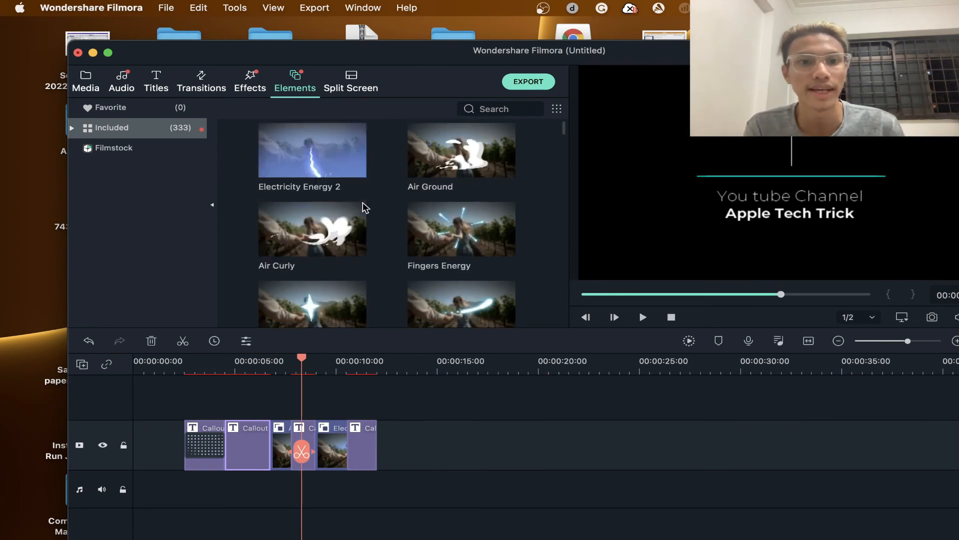
pyautogui.scroll(-4, 366, 207)
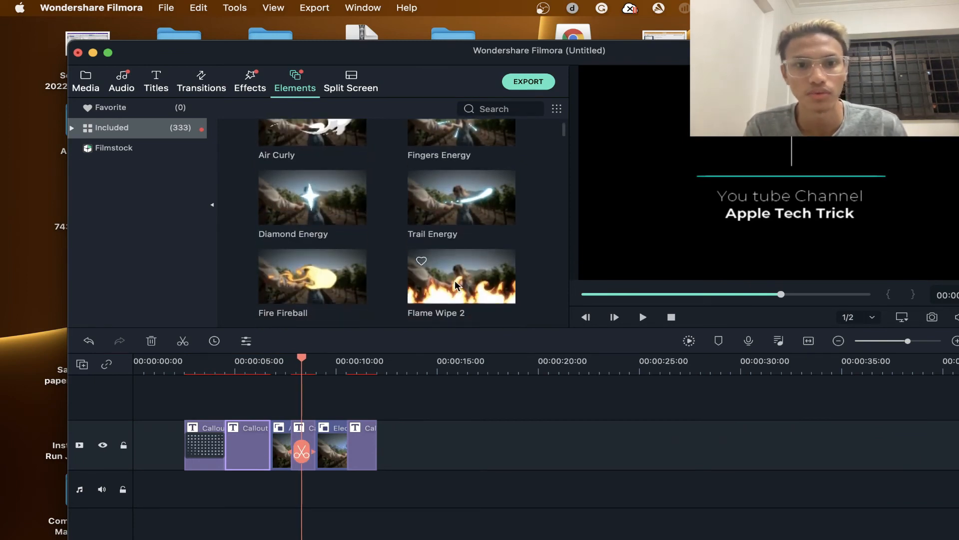
pyautogui.moveTo(455, 286); pyautogui.dragTo(239, 448)
pyautogui.press('space')
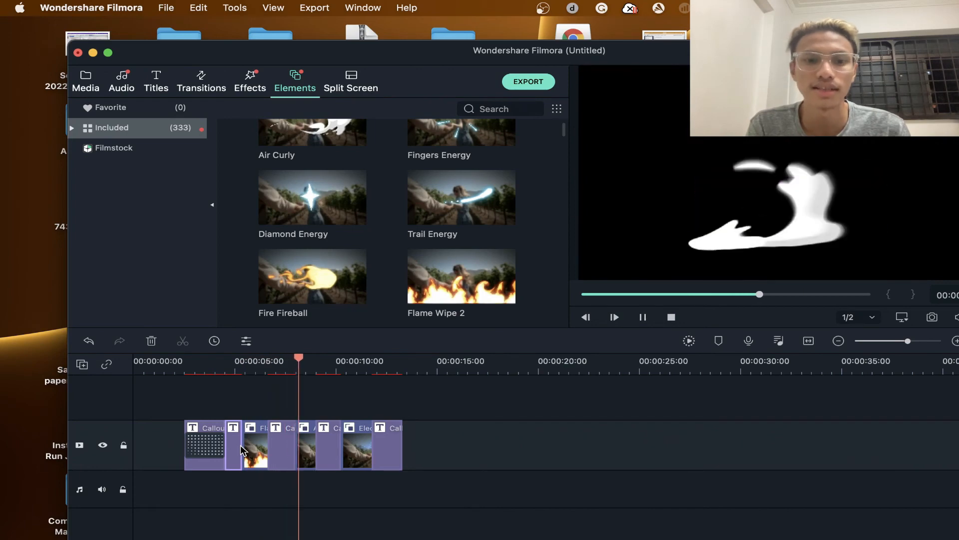
# - Pause playback and browse the available transitions, split screen layouts and elements
pyautogui.press('space')
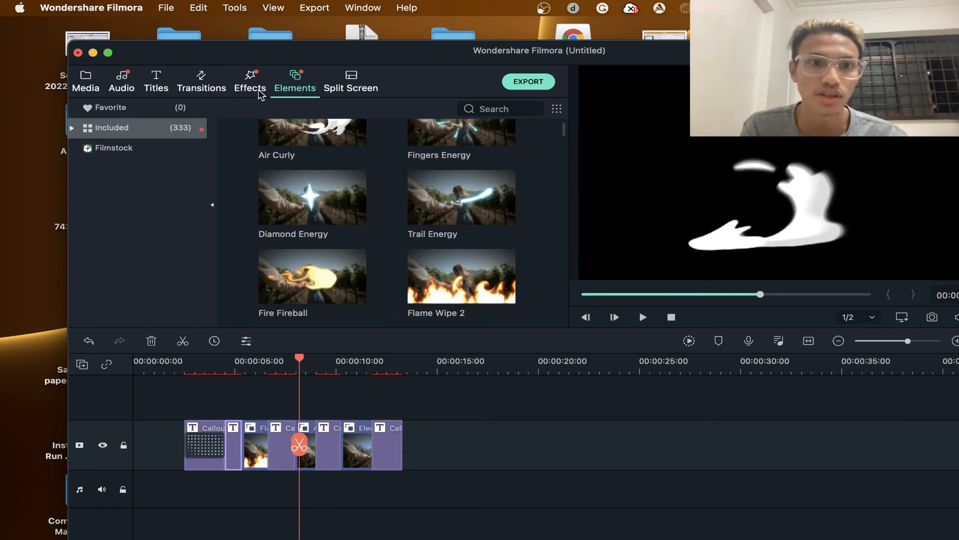
pyautogui.click(206, 81)
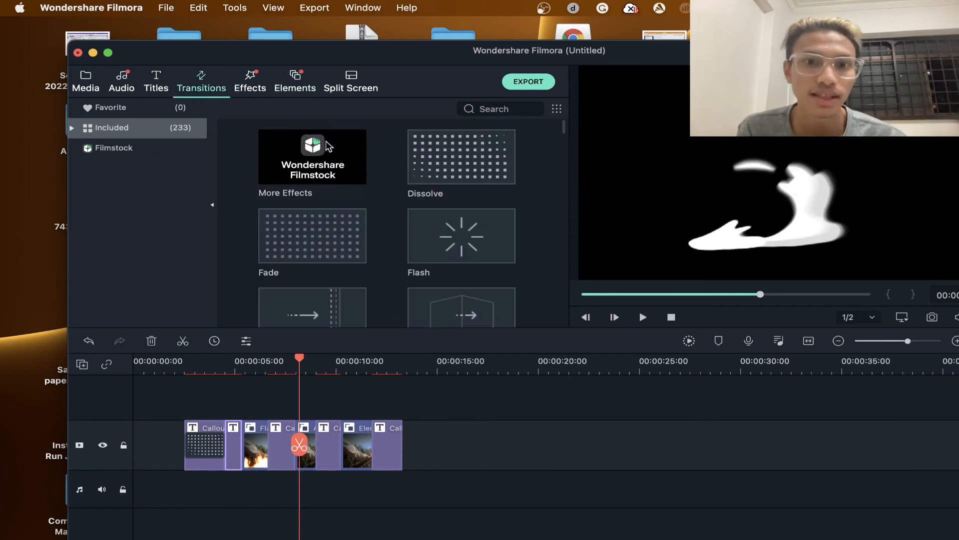
pyautogui.scroll(-2, 363, 213)
pyautogui.click(357, 91)
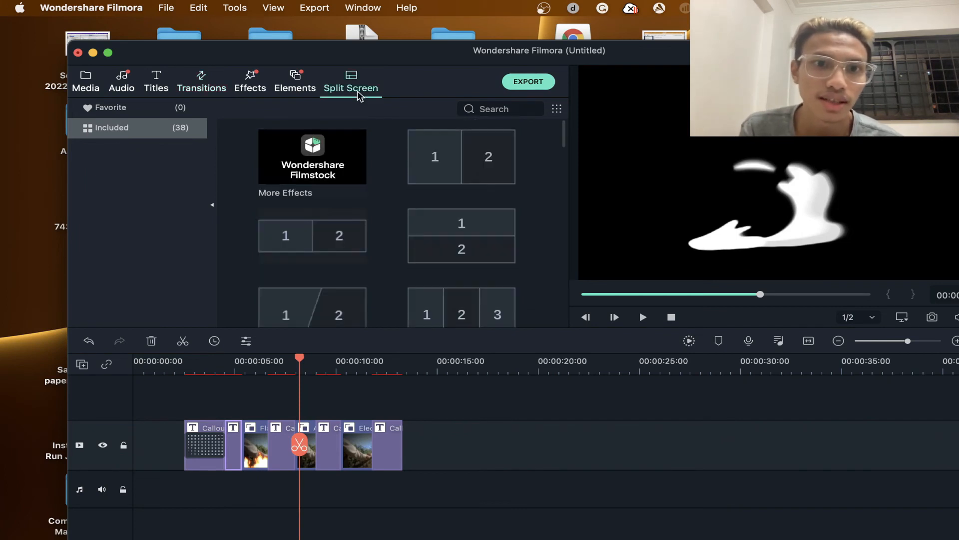
pyautogui.scroll(-5, 353, 204)
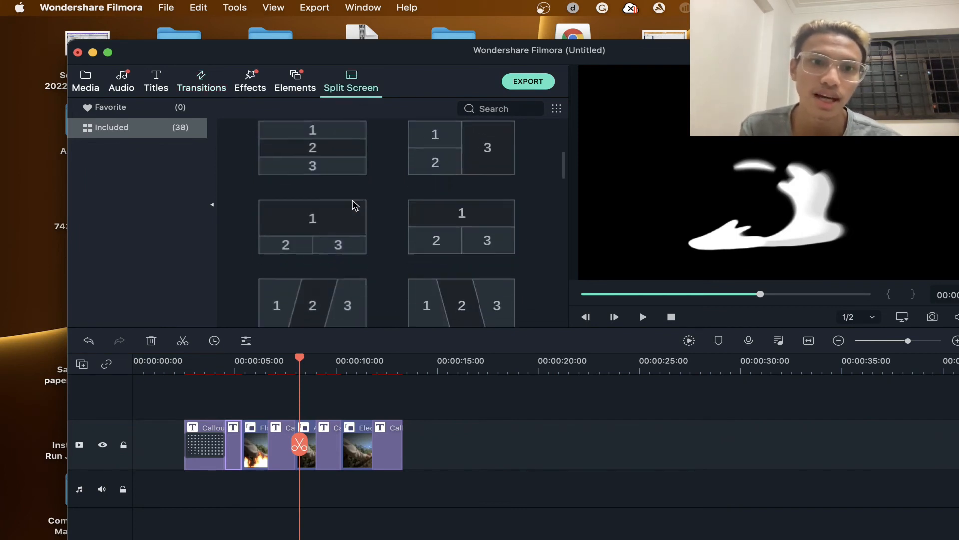
pyautogui.click(187, 76)
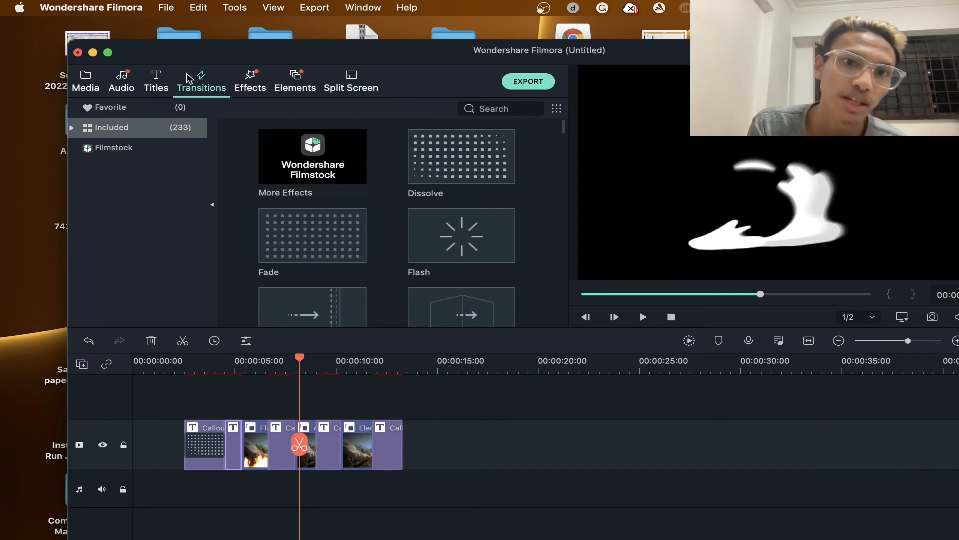
pyautogui.scroll(-4, 435, 217)
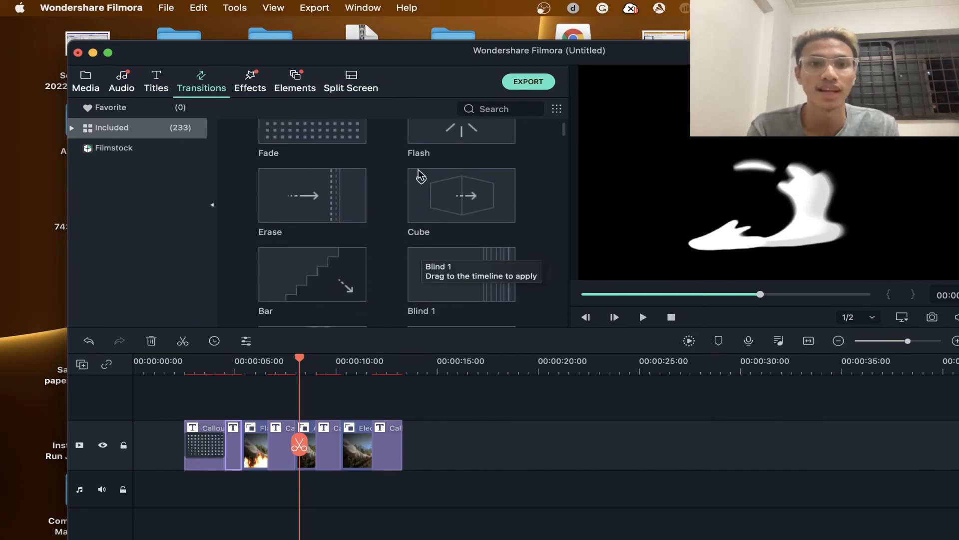
pyautogui.click(298, 91)
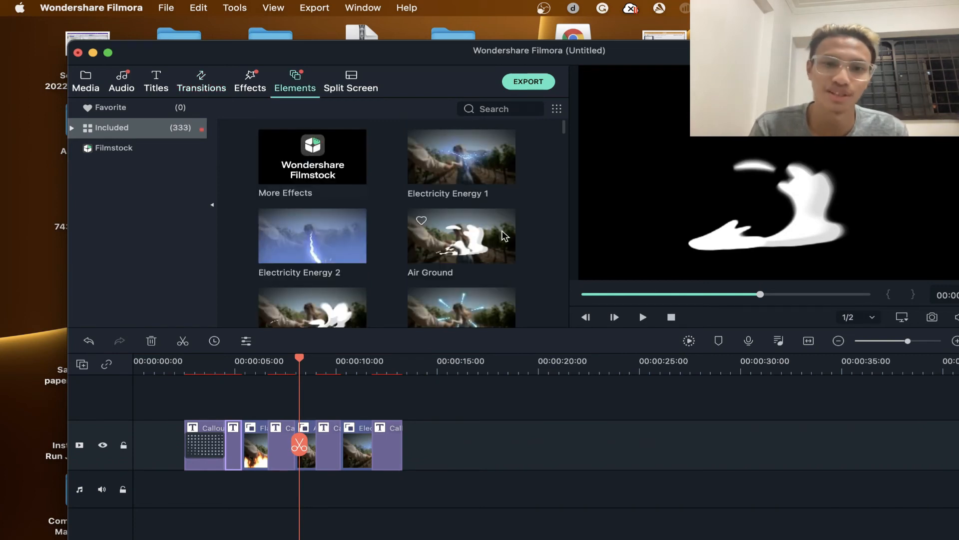
pyautogui.scroll(-5, 506, 236)
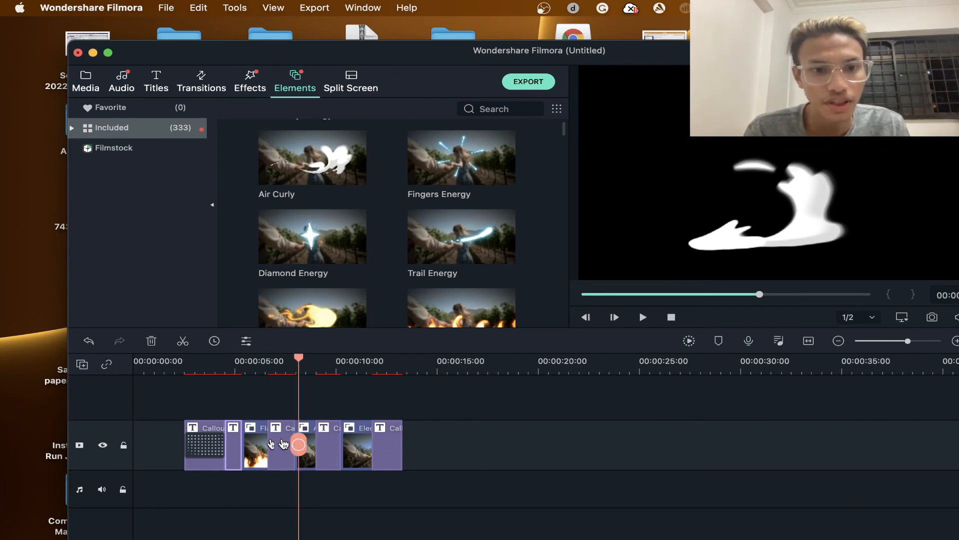
# - Render the timeline preview with the playhead at the start of the first callout, play the sequence and pause it
pyautogui.moveTo(302, 444); pyautogui.dragTo(186, 443)
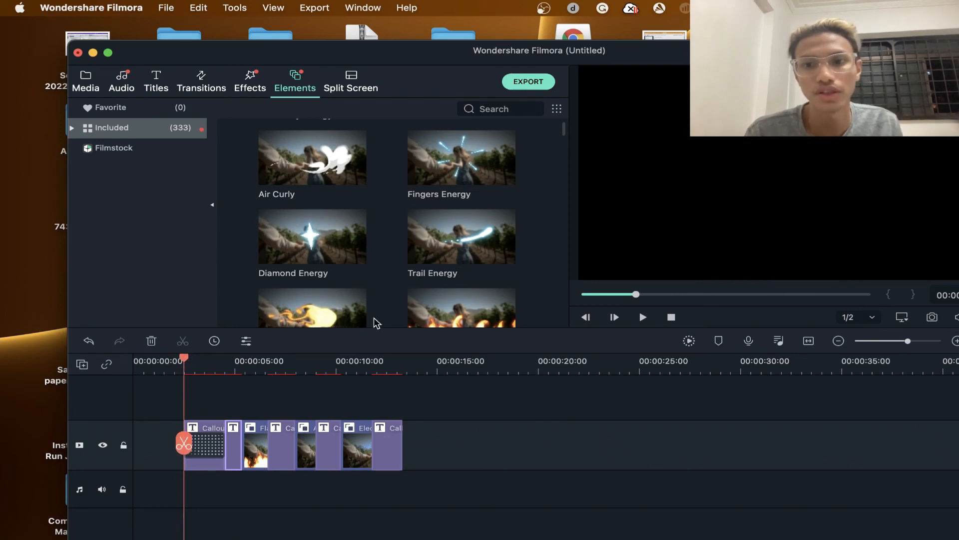
pyautogui.click(689, 341)
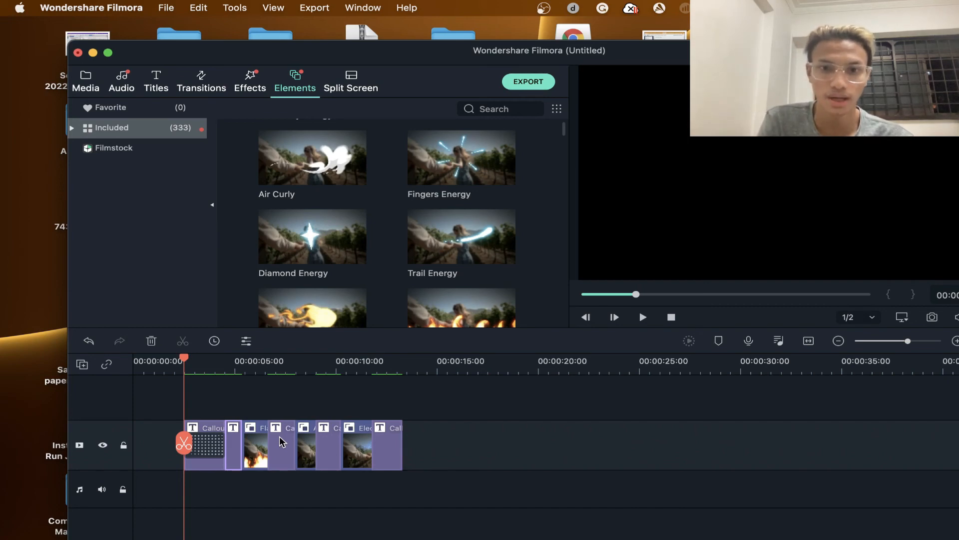
pyautogui.press('space')
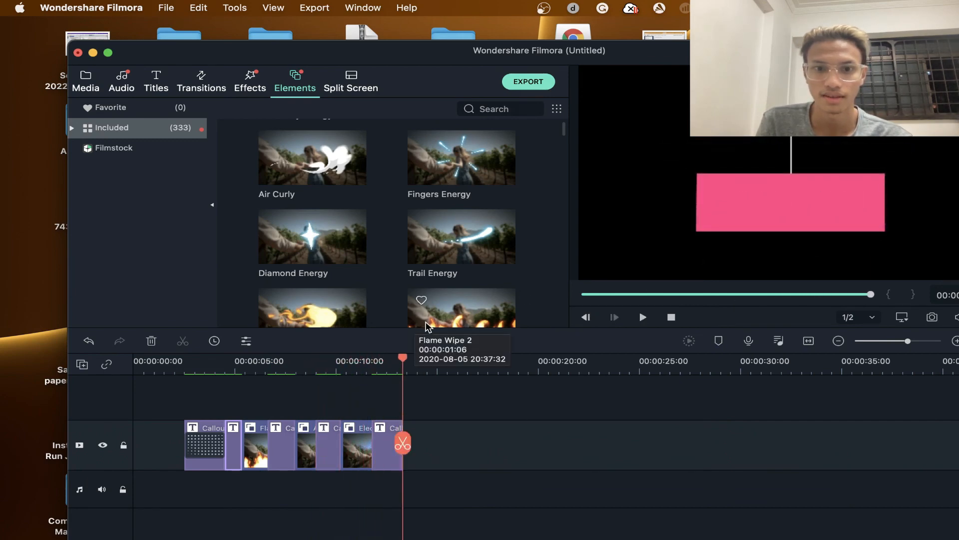
pyautogui.press('space')
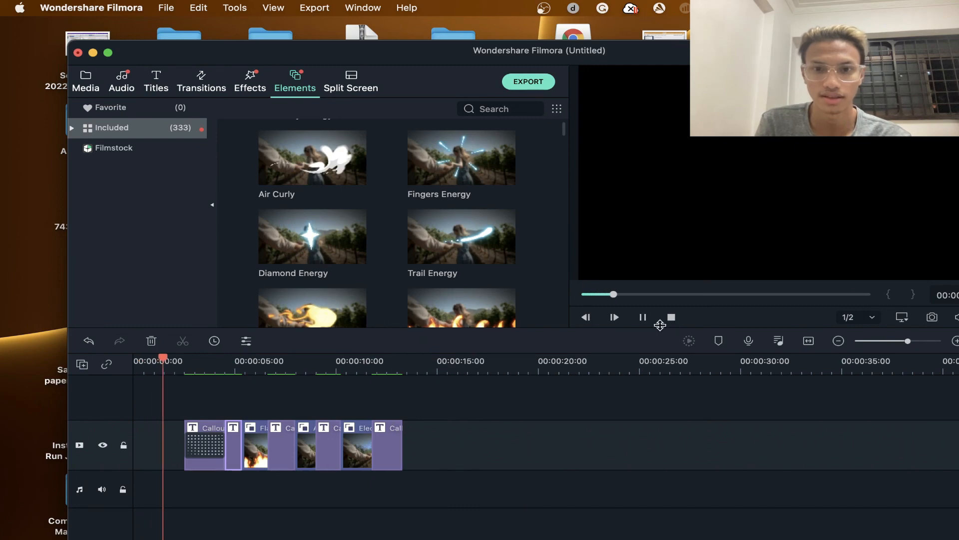
pyautogui.click(643, 320)
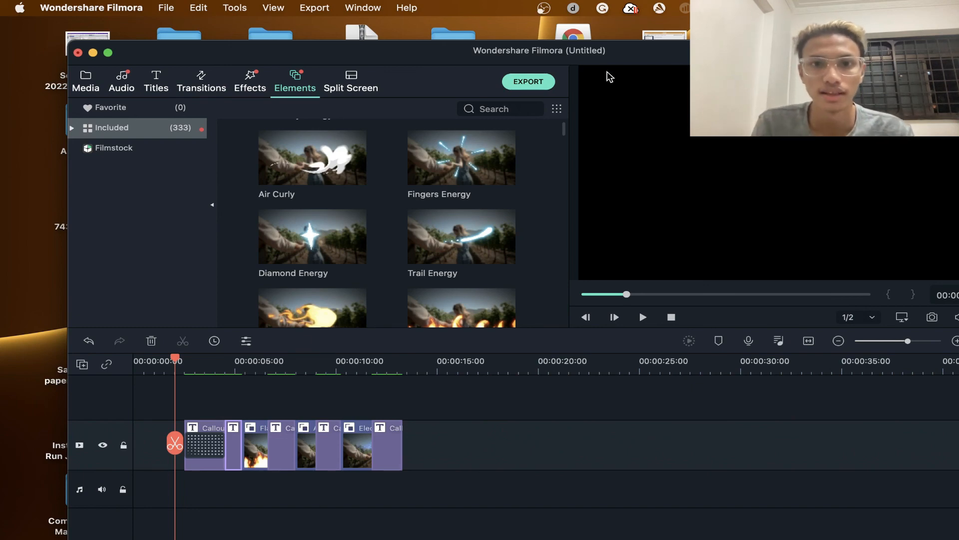
# - Open the export setup in MOV format, review the save location and resolution choices, and accept Better quality at 1920 x 1080
pyautogui.click(533, 82)
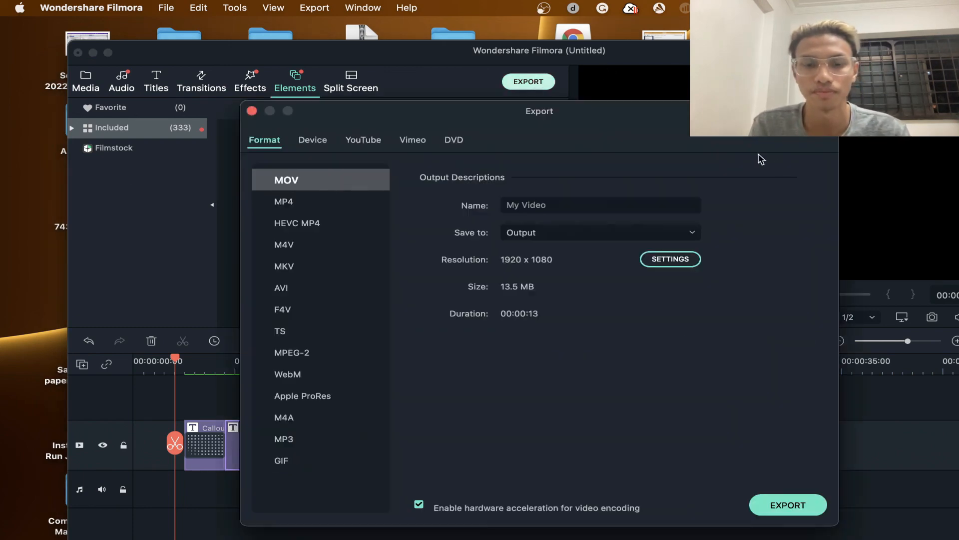
pyautogui.click(693, 236)
pyautogui.click(749, 221)
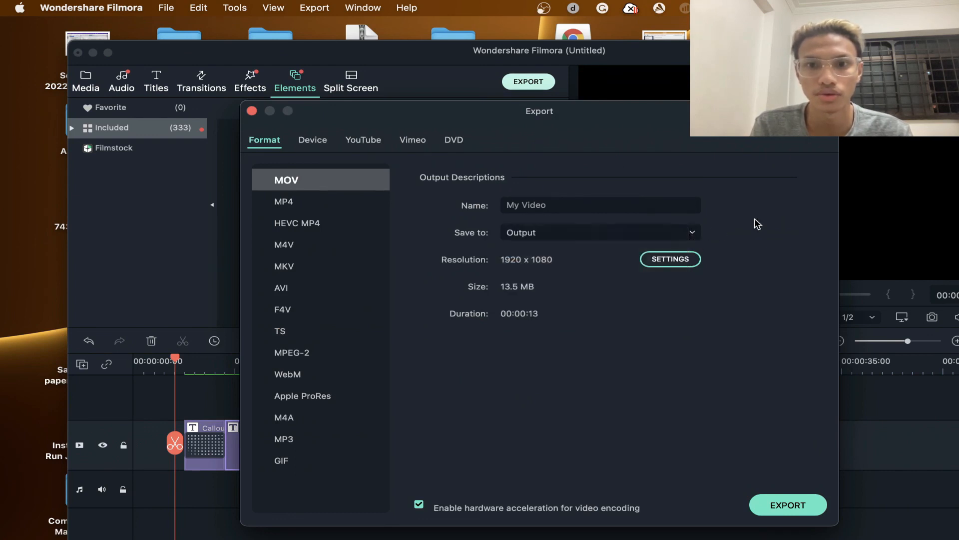
pyautogui.click(669, 260)
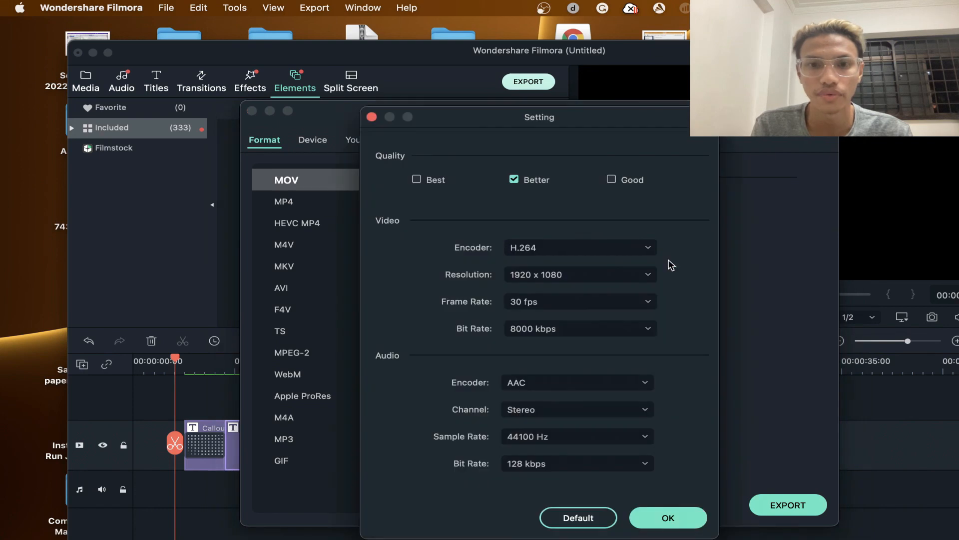
pyautogui.click(648, 276)
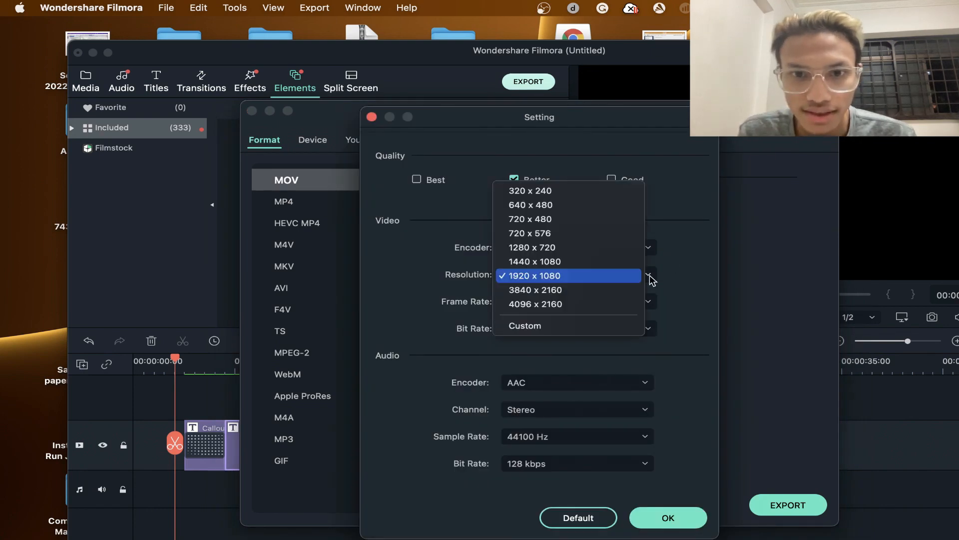
pyautogui.click(670, 279)
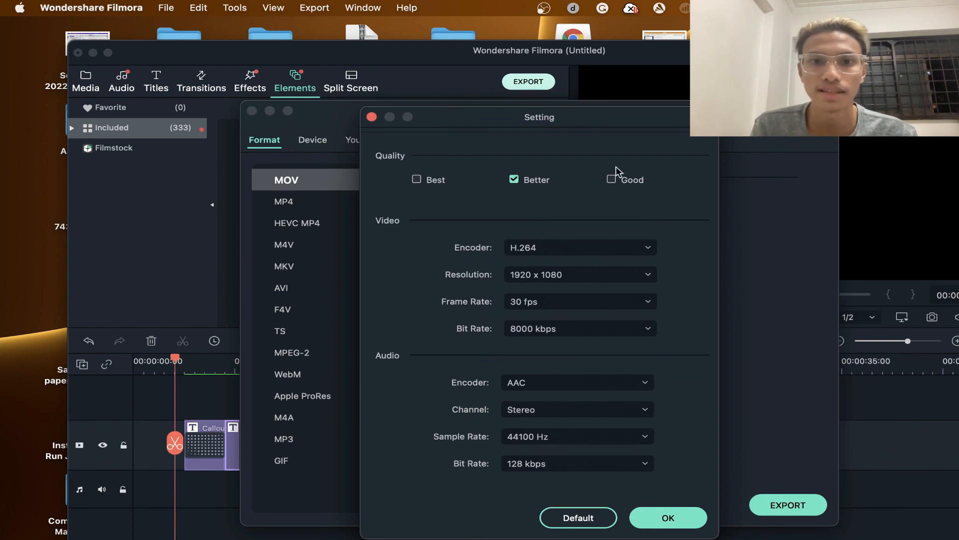
pyautogui.click(637, 518)
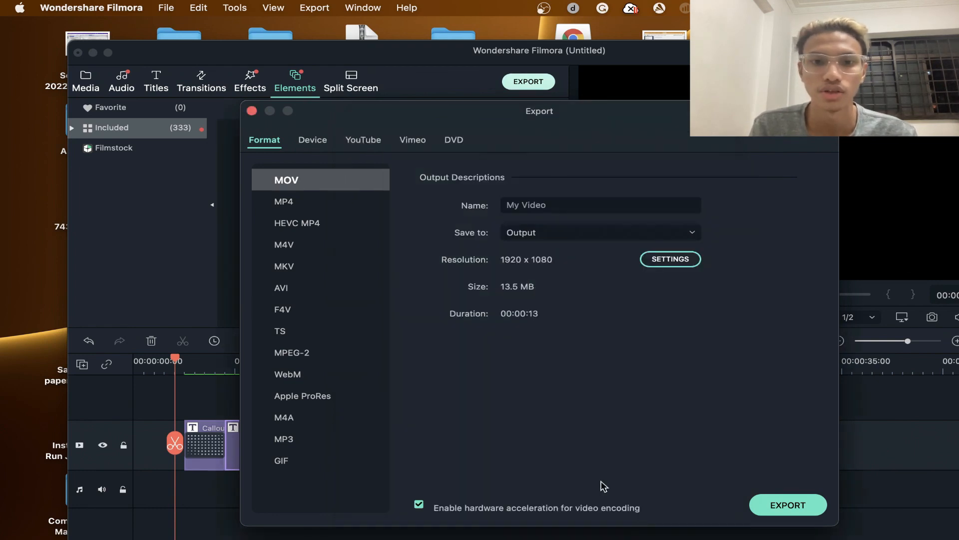
# - Name the video "You tube Channel", export it as MOV to the Output folder and dismiss the completion message
pyautogui.click(551, 209)
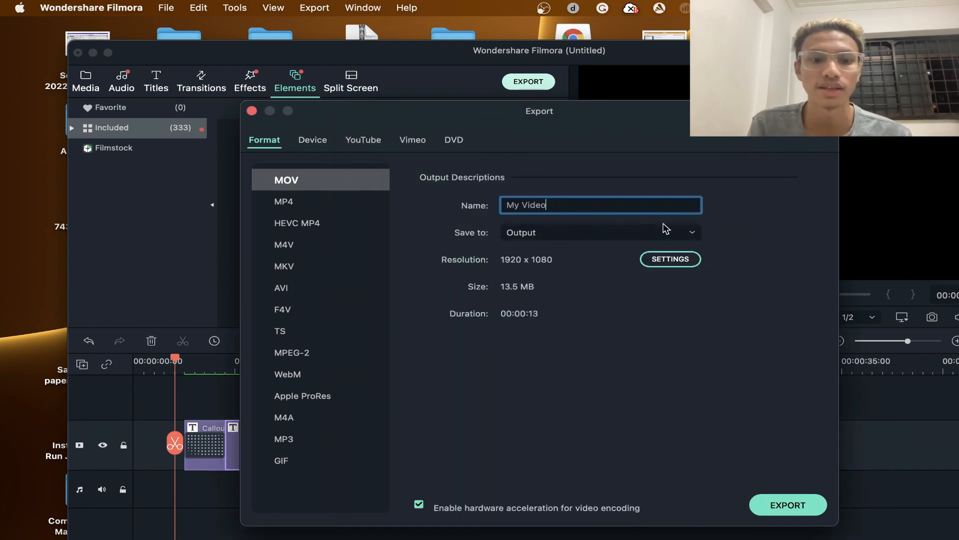
pyautogui.press('super+a')
pyautogui.press('BackSpace')
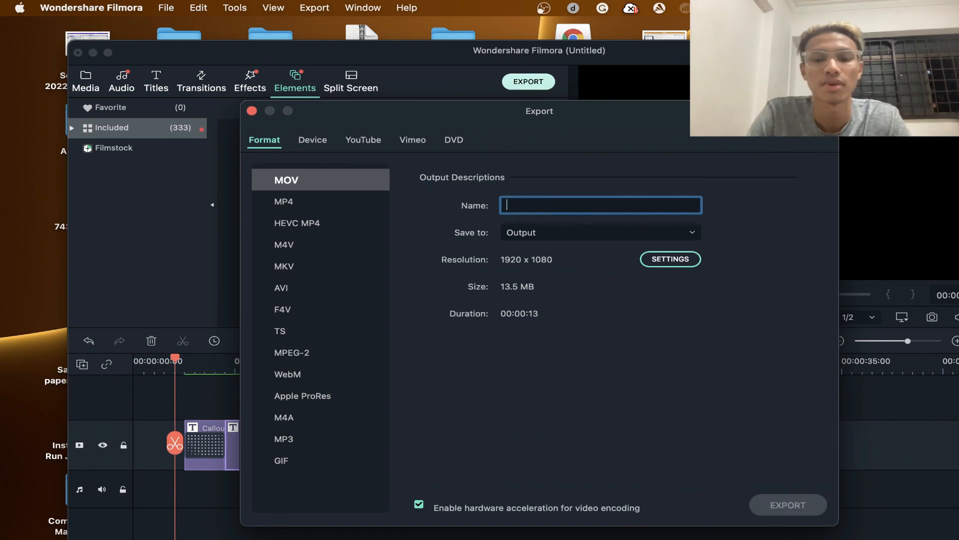
pyautogui.write('You tube Channel')
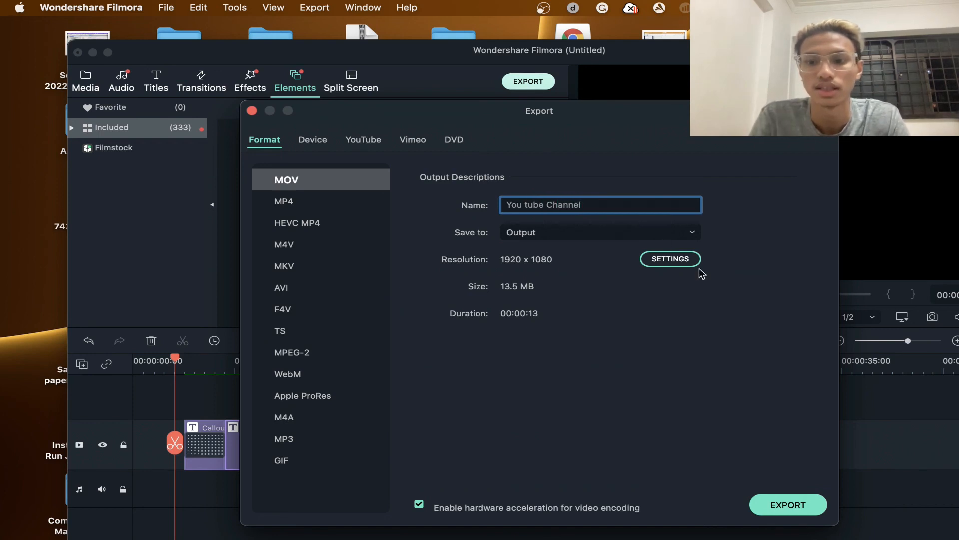
pyautogui.click(770, 503)
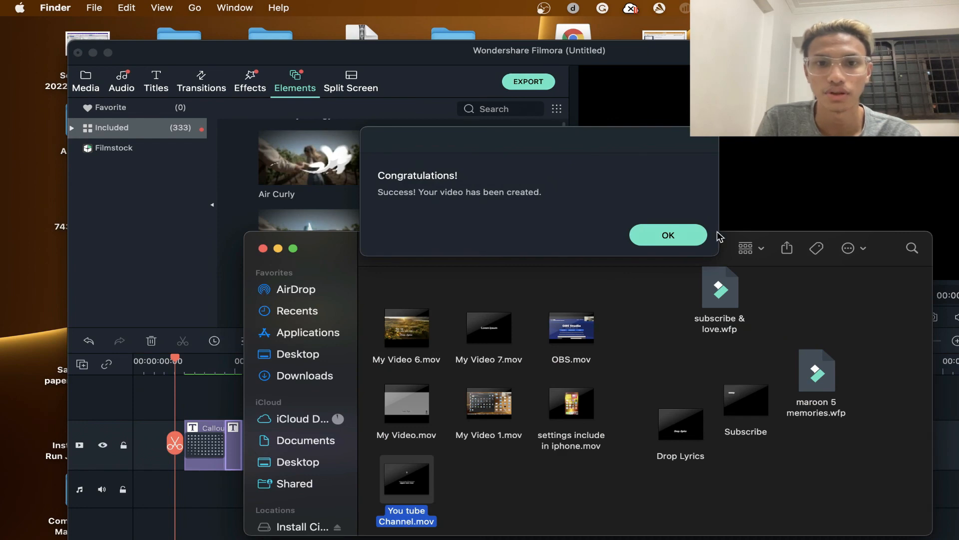
pyautogui.click(678, 240)
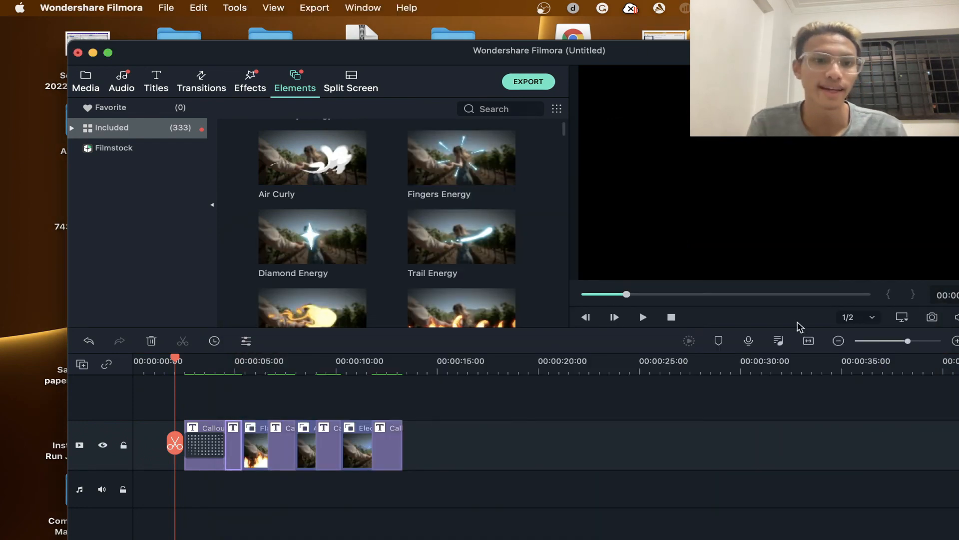